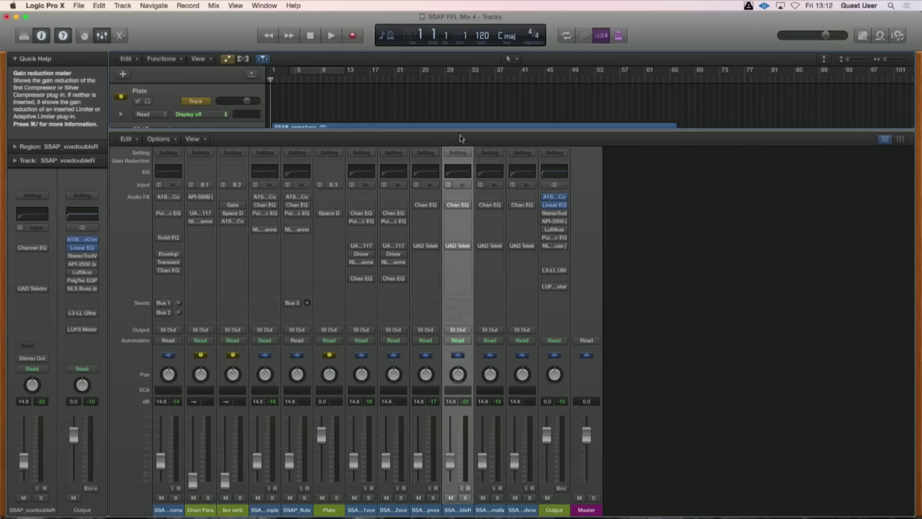
# Step: Play the opening bars of the mix, stop playback, and open the API-2500 compressor on the Output channel
pyautogui.press('space')
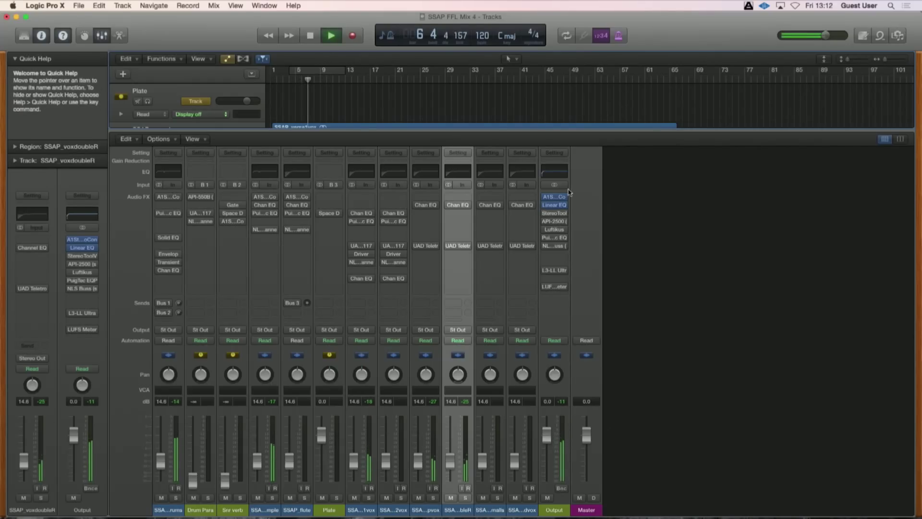
pyautogui.moveTo(553, 223)
pyautogui.press('space')
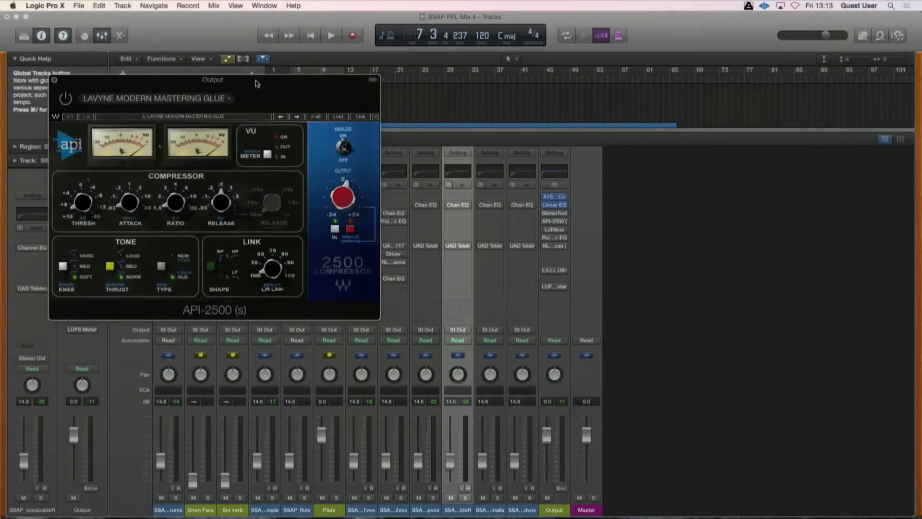
pyautogui.moveTo(257, 83); pyautogui.dragTo(267, 90)
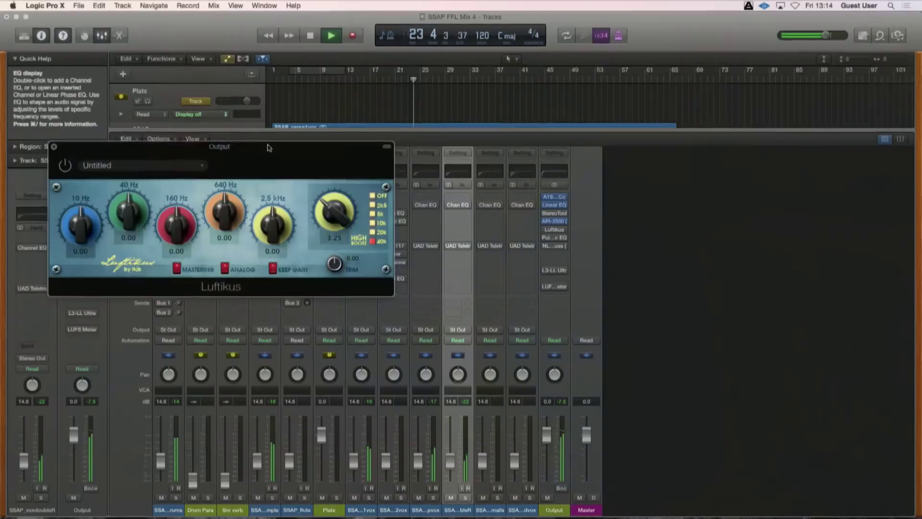
# Step: Enable the Luftikus equalizer on the Output channel and compare the playing mix with and without it
pyautogui.moveTo(272, 153); pyautogui.dragTo(266, 137)
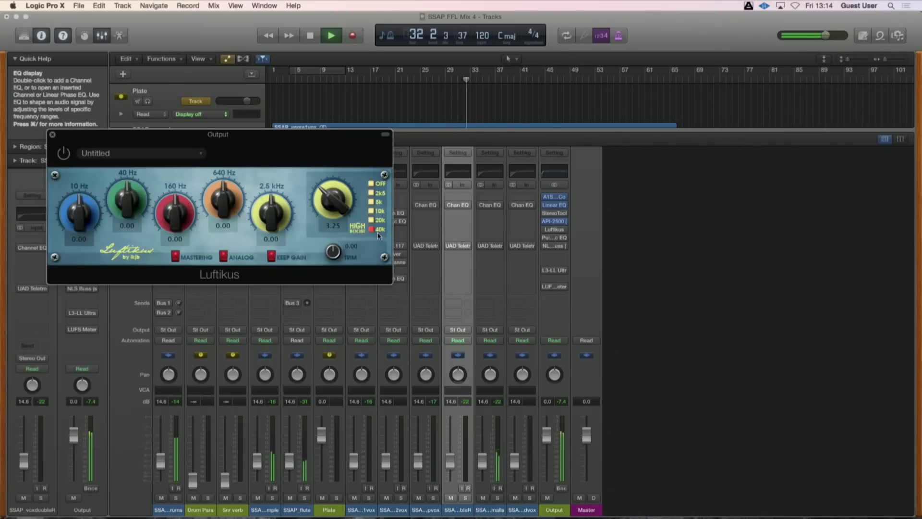
pyautogui.click(64, 153)
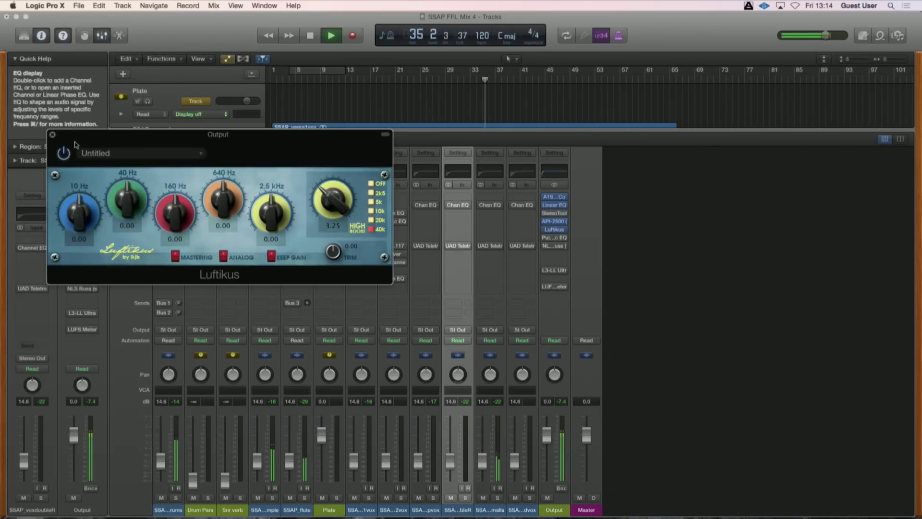
pyautogui.moveTo(81, 139); pyautogui.dragTo(79, 131)
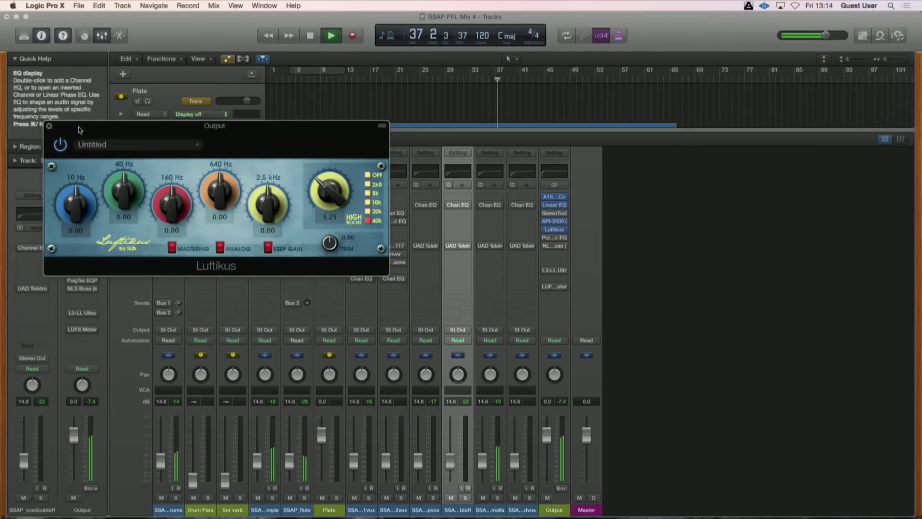
pyautogui.moveTo(80, 129); pyautogui.dragTo(59, 126)
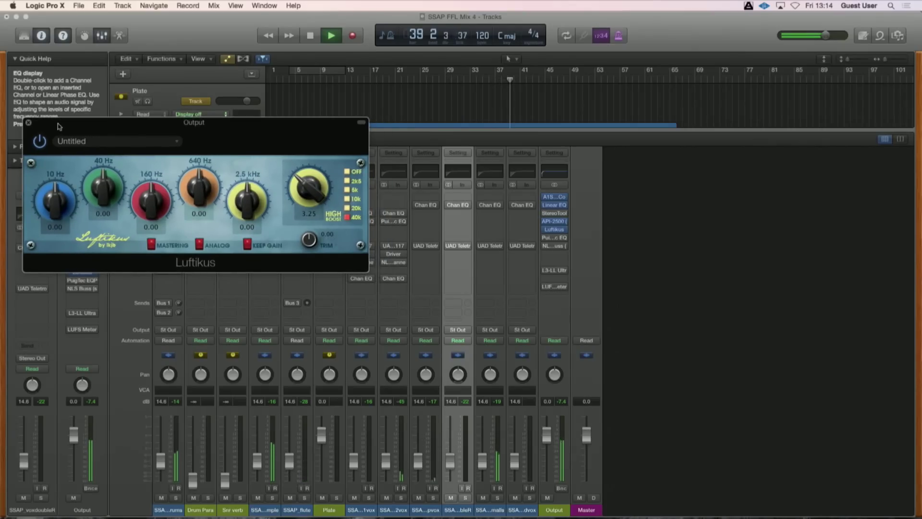
pyautogui.click(41, 142)
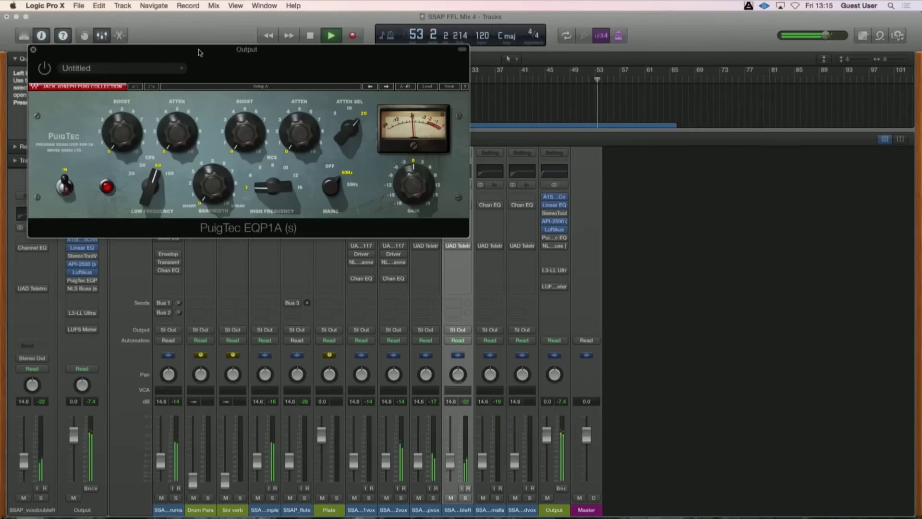
# Step: Enable the PuigTec EQP1A equalizer on the Output channel and toggle its bypass to compare the sound
pyautogui.click(44, 69)
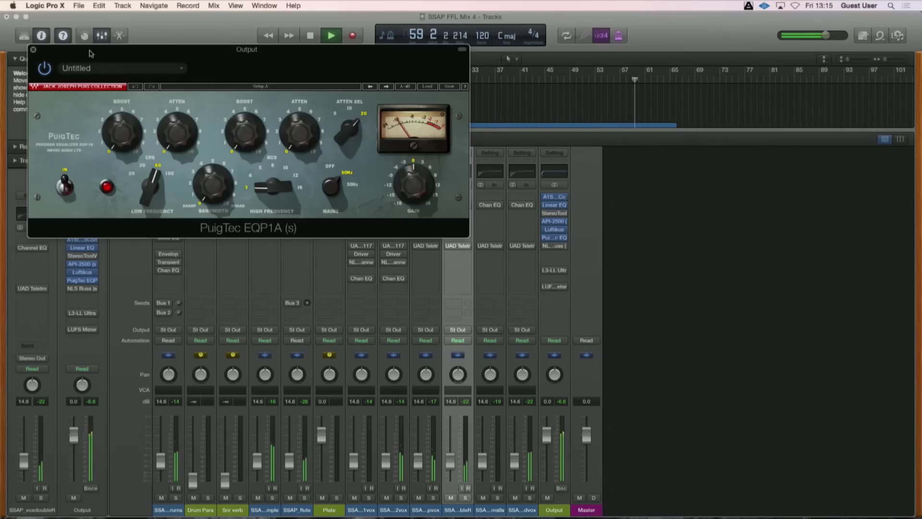
pyautogui.click(45, 72)
pyautogui.click(46, 72)
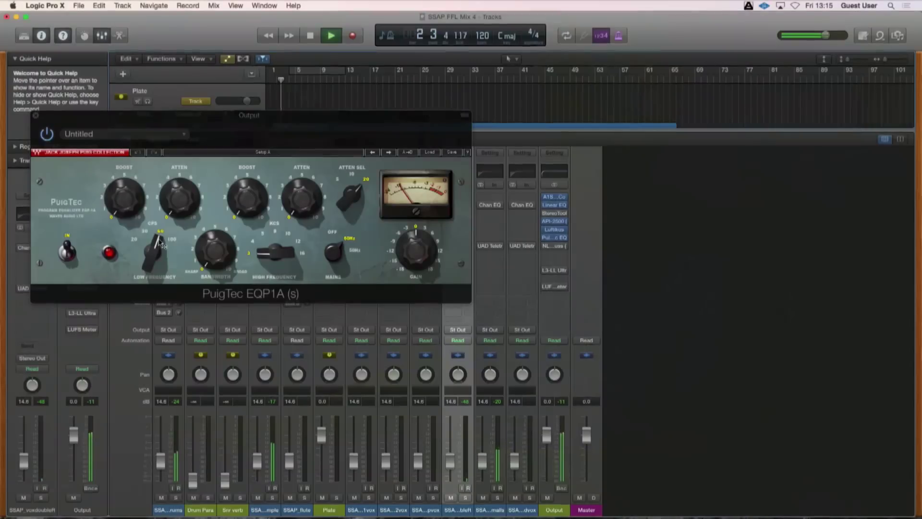
# Step: Check the PuigTec EQP1A's low-frequency selector at 60 CPS and compare the mix again with the equalizer bypassed
pyautogui.moveTo(160, 242); pyautogui.dragTo(152, 248)
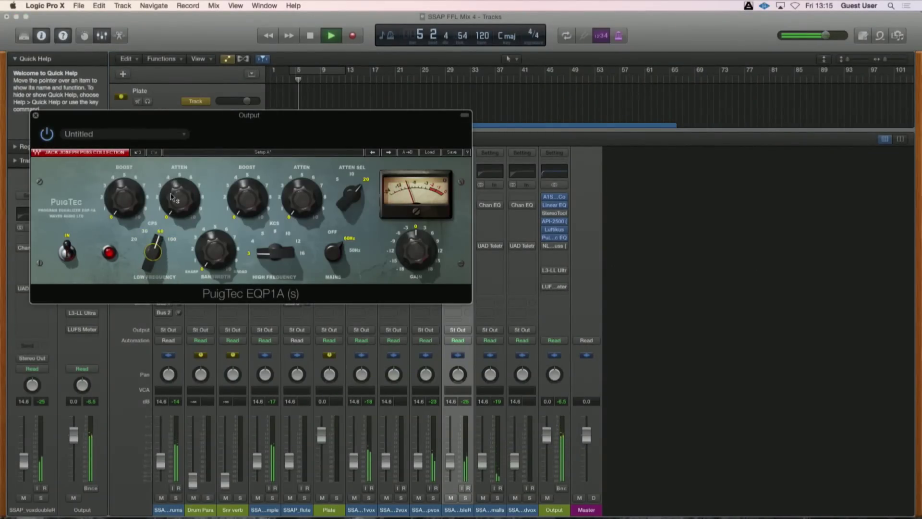
pyautogui.moveTo(172, 197)
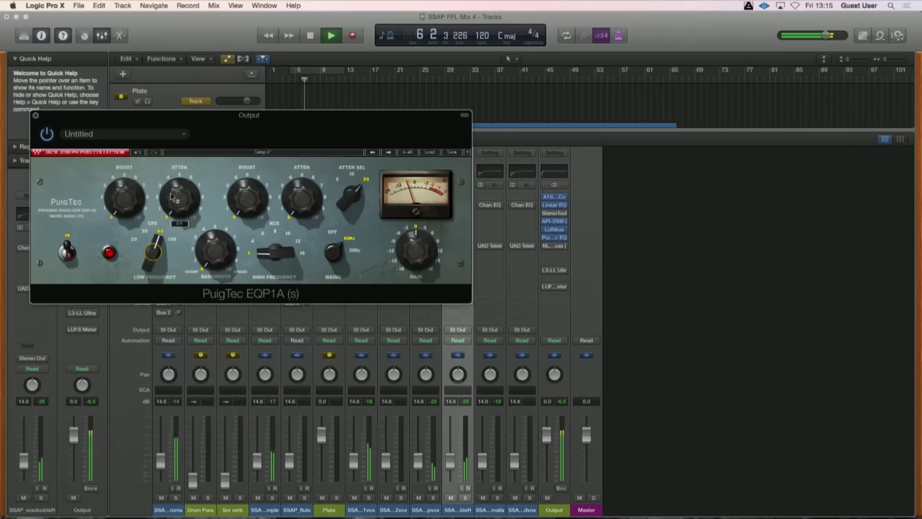
pyautogui.moveTo(160, 120); pyautogui.dragTo(158, 84)
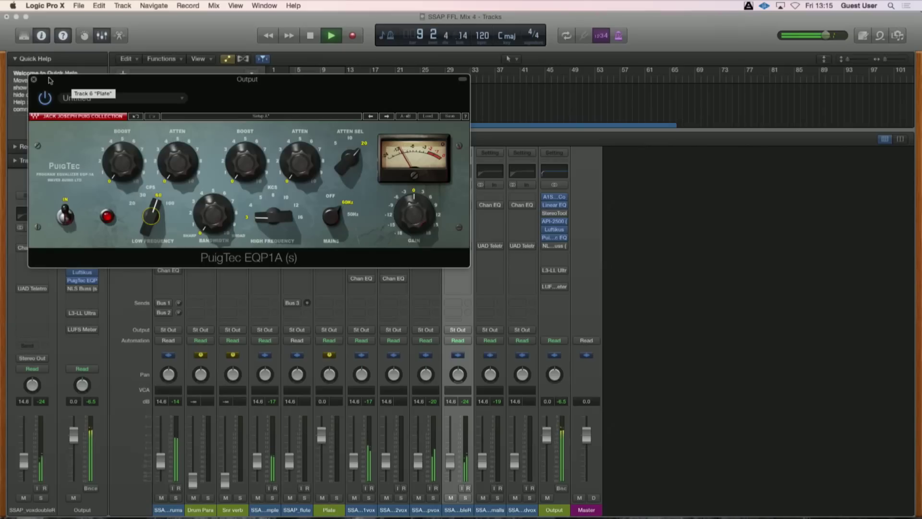
pyautogui.moveTo(50, 81); pyautogui.dragTo(48, 83)
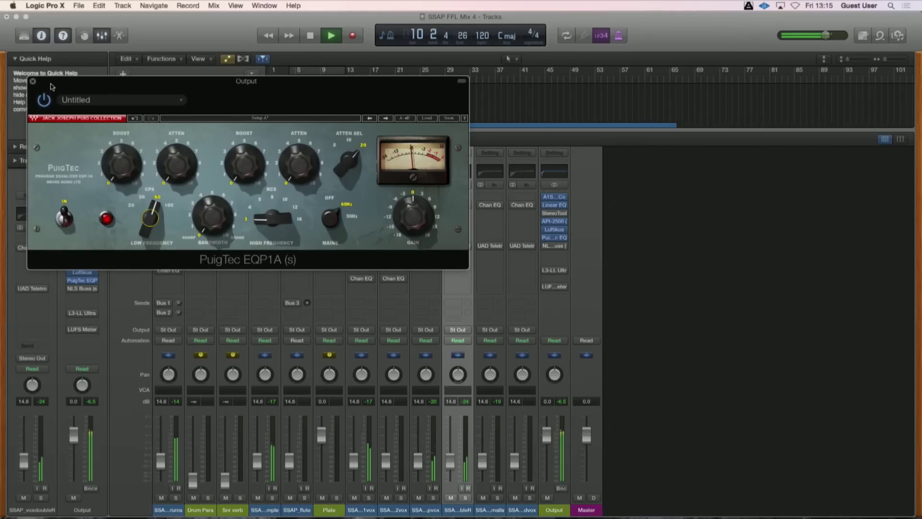
pyautogui.click(43, 99)
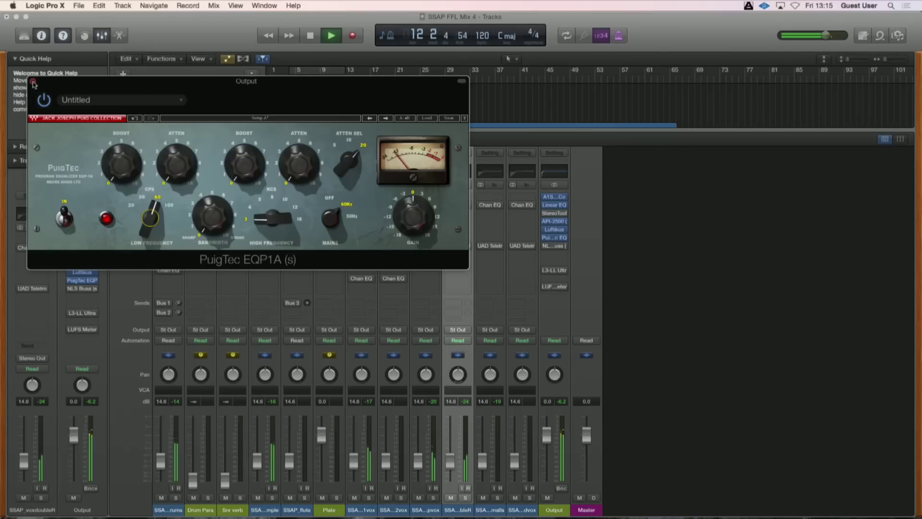
# Step: Close the PuigTec EQP1A and open the NLS Buss plug-in on the Output channel
pyautogui.click(33, 82)
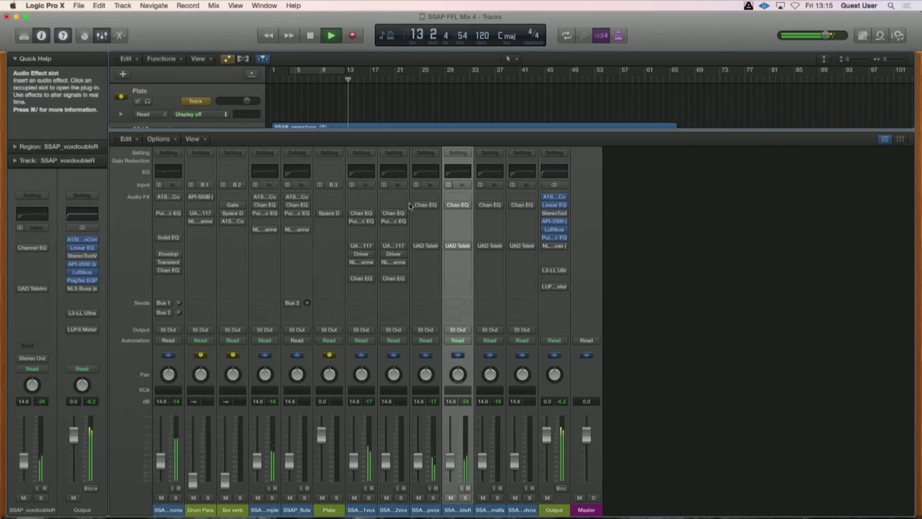
pyautogui.click(558, 247)
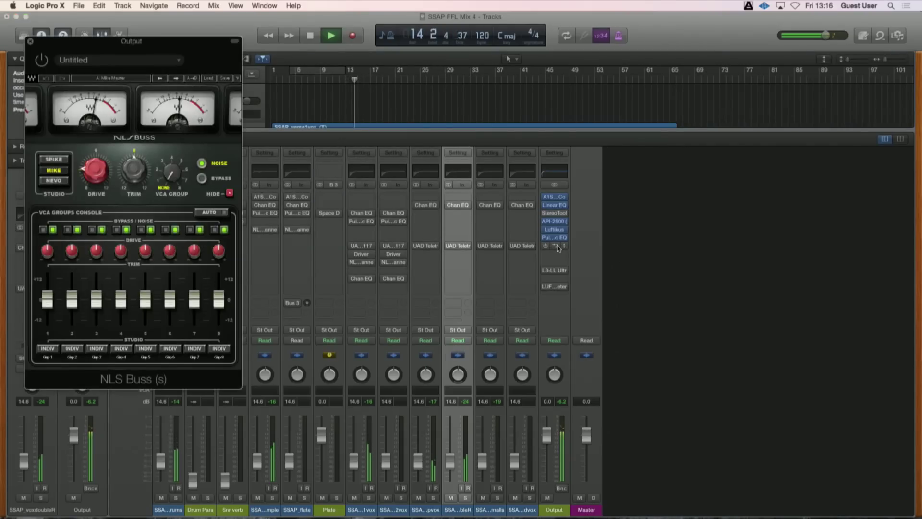
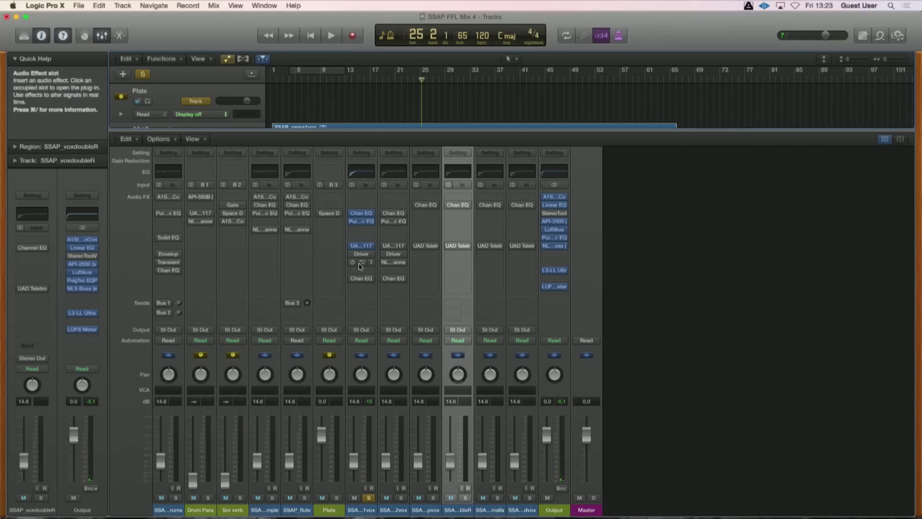
# Step: View the Driver plug-in on the SSAP_verse1vox channel and close it, leaving it bypassed
pyautogui.click(362, 255)
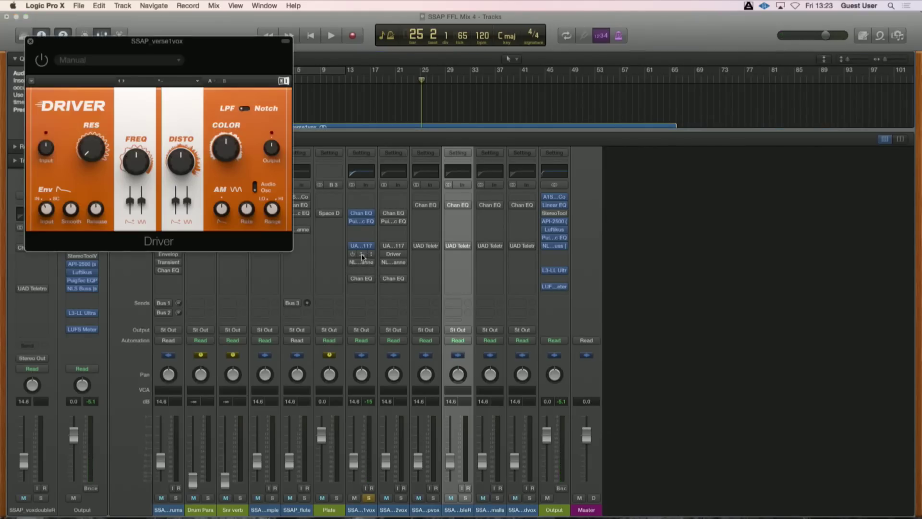
pyautogui.click(31, 42)
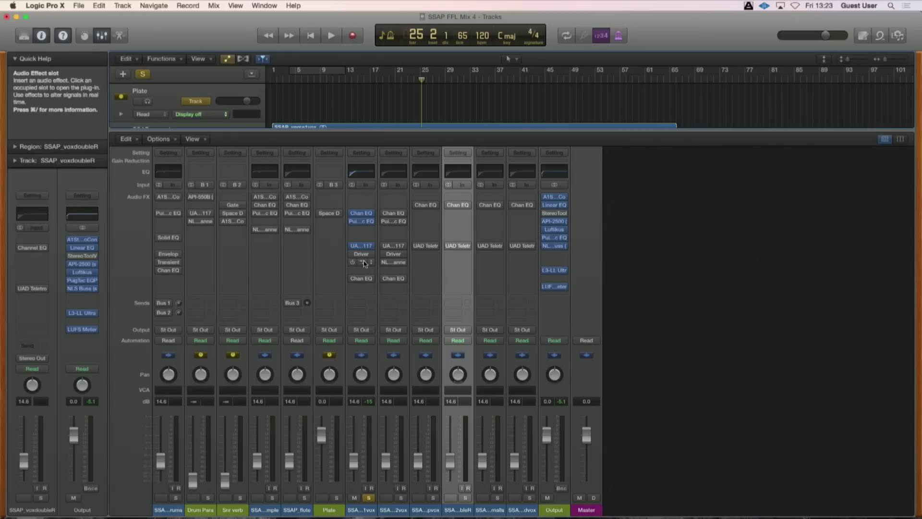
# Step: Enable the NLS Channel plug-in on the SSAP_verse1vox channel and audition the soloed vocal
pyautogui.click(364, 262)
pyautogui.moveTo(128, 47); pyautogui.dragTo(144, 37)
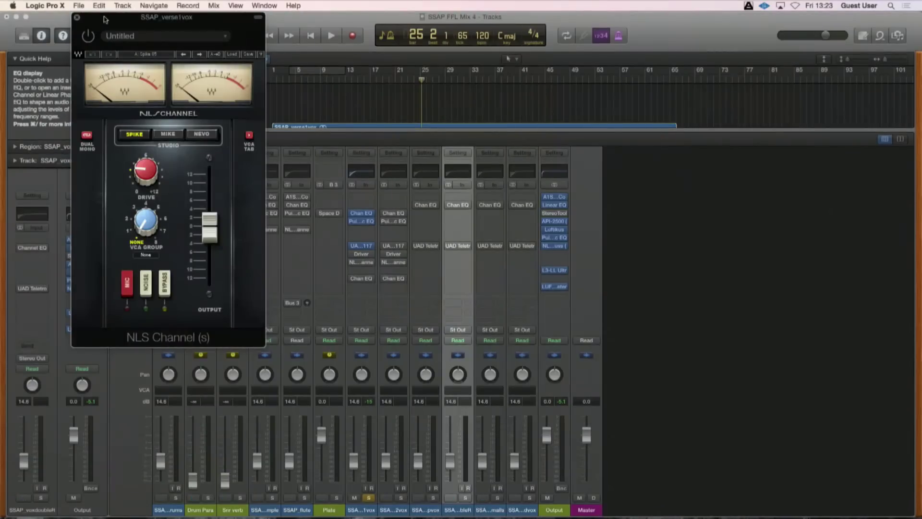
pyautogui.press('space')
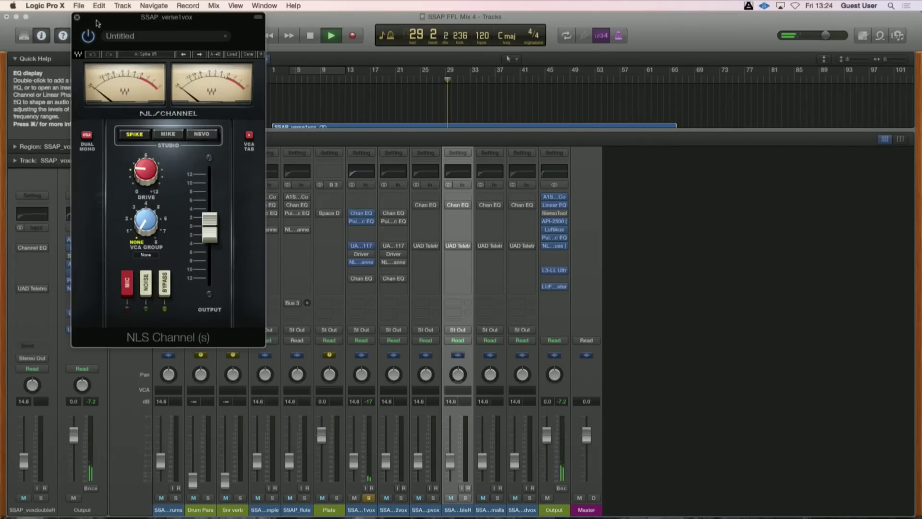
pyautogui.press('space')
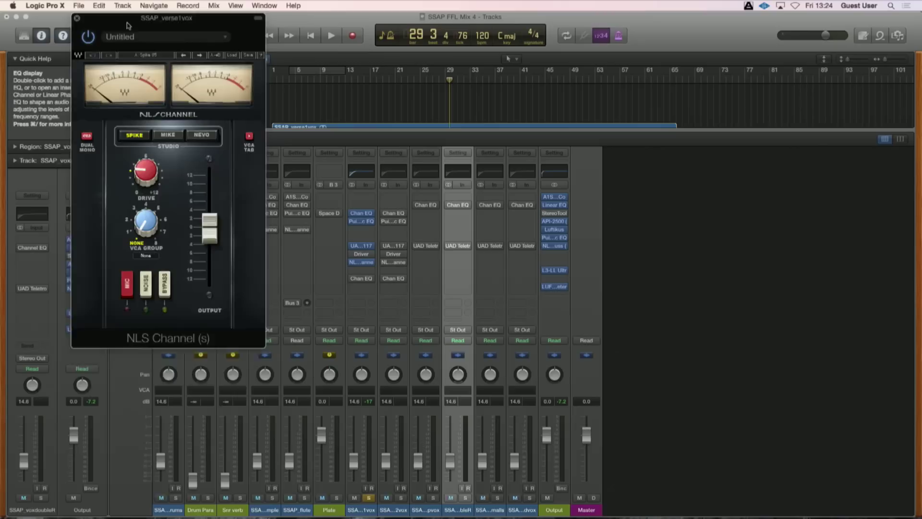
# Step: Move the NLS Channel window clear of the transport controls and return the playhead to the start of the song
pyautogui.moveTo(164, 24); pyautogui.dragTo(150, 85)
pyautogui.click(311, 36)
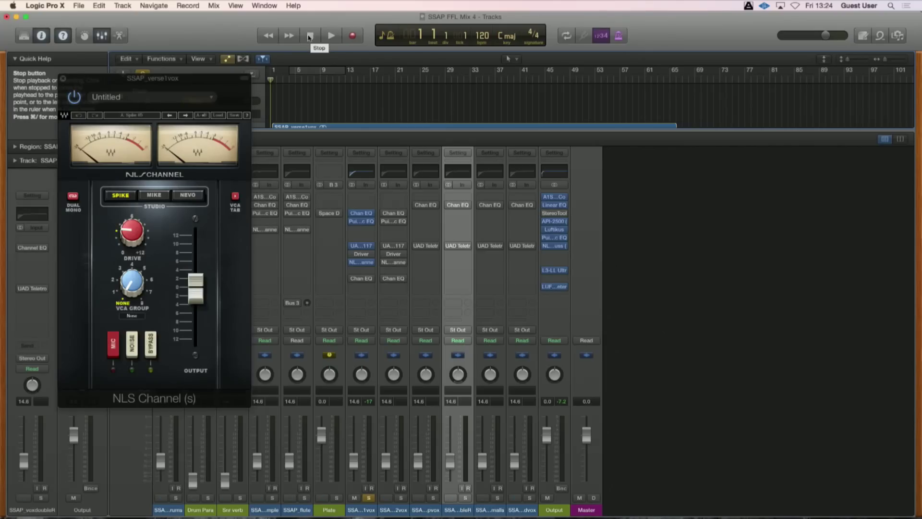
pyautogui.moveTo(216, 80); pyautogui.dragTo(222, 81)
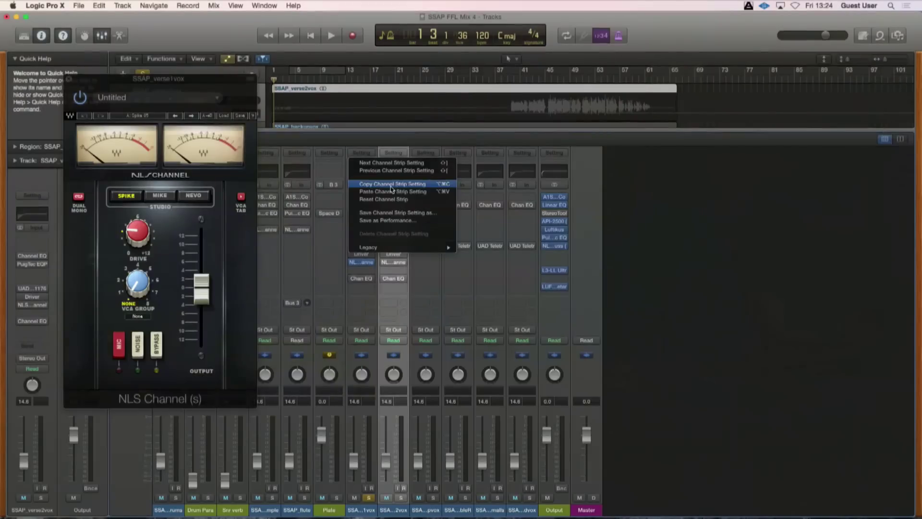
# Step: Copy the channel strip setting of SSAP_verse1vox onto the SSAP_verse2vox channel
pyautogui.click(398, 155)
pyautogui.click(398, 155)
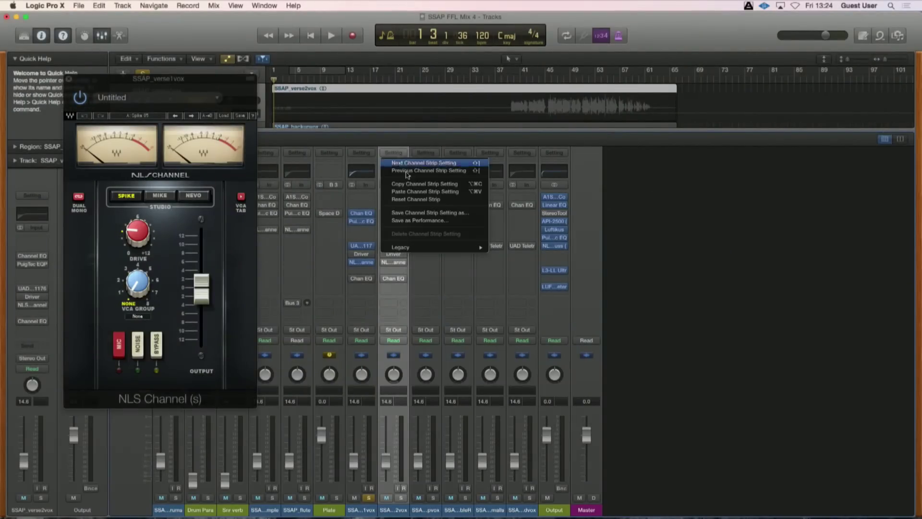
pyautogui.click(418, 191)
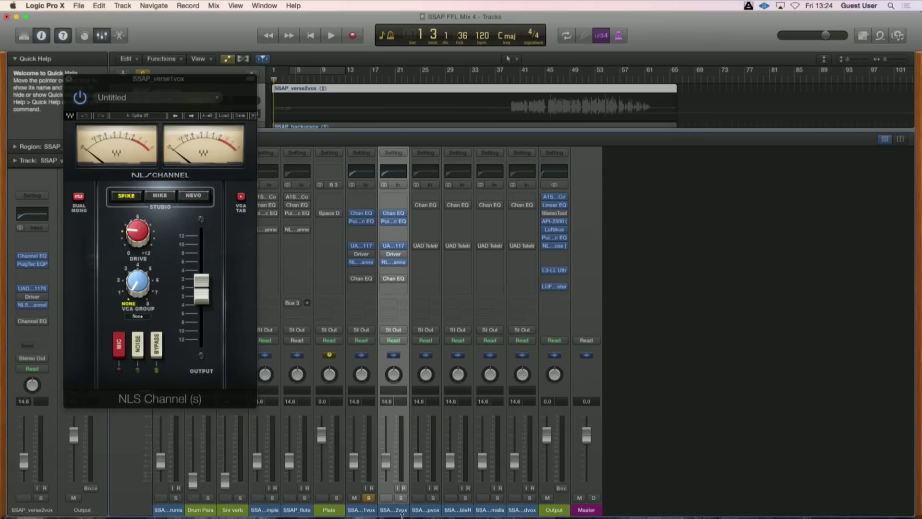
# Step: Solo the SSAP_backupvox channel instead of SSAP_verse1vox and close the NLS Channel plug-in
pyautogui.click(431, 498)
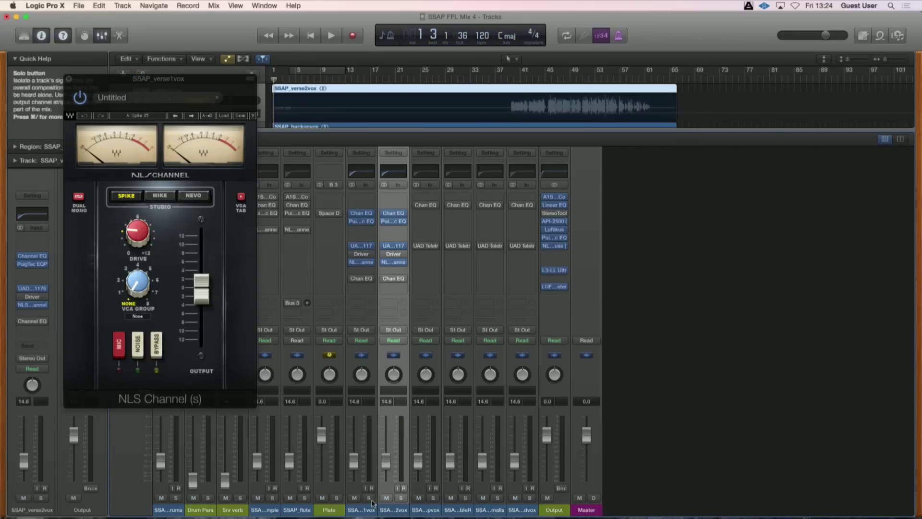
pyautogui.click(431, 498)
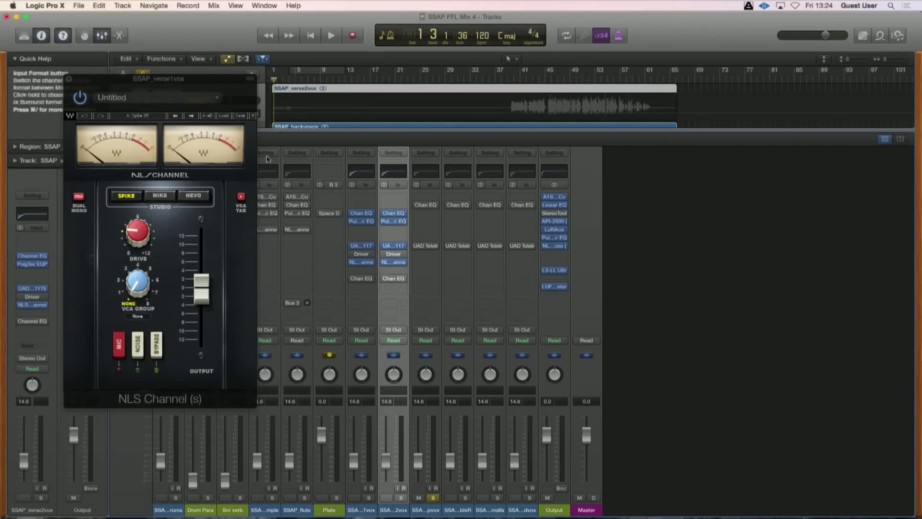
pyautogui.click(69, 80)
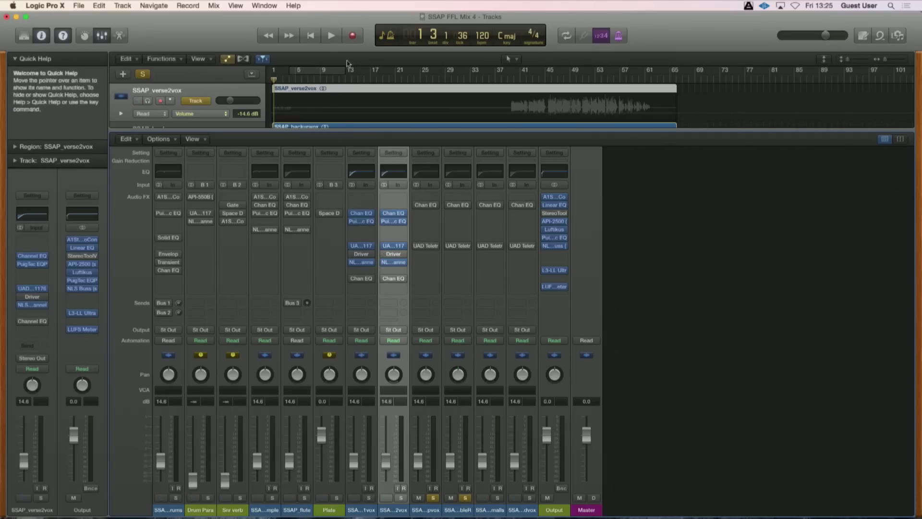
# Step: Return the playhead to the start and select and solo the four backing vocal channels beginning with SSAP_backupvox
pyautogui.press('Return')
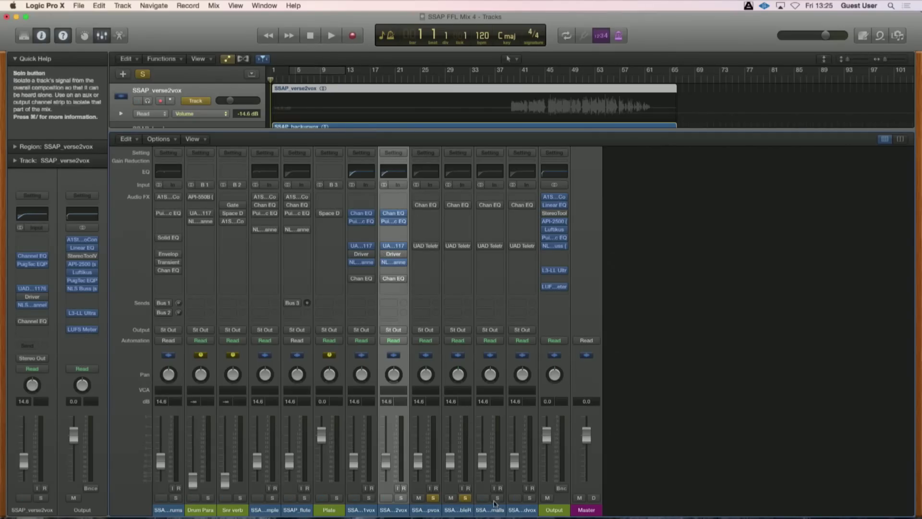
pyautogui.moveTo(432, 512); pyautogui.dragTo(521, 515)
pyautogui.click(531, 498)
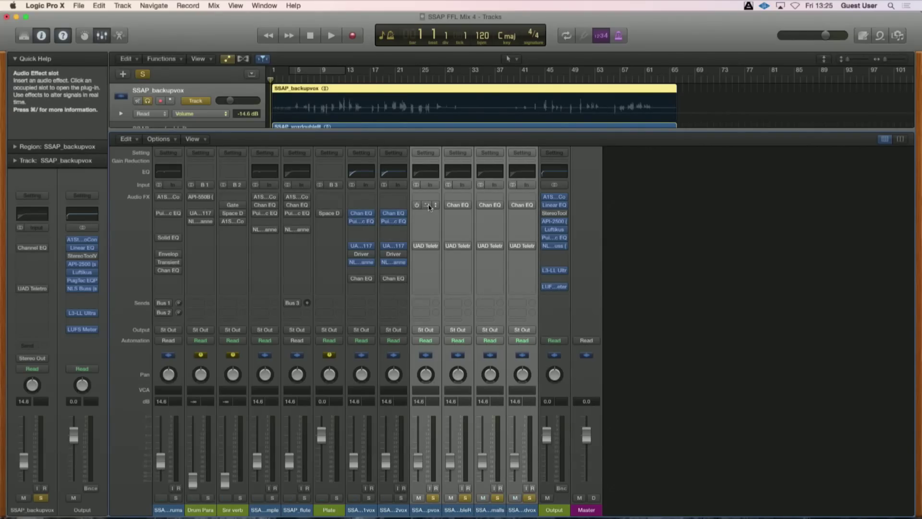
# Step: Enable the Channel EQ on the SSAP_backupvox channel and close its window
pyautogui.click(429, 206)
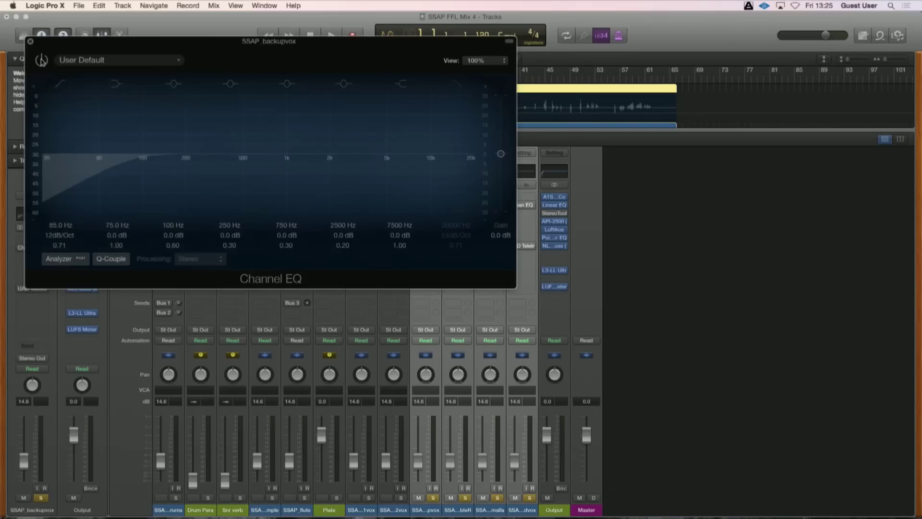
pyautogui.click(42, 60)
pyautogui.click(28, 43)
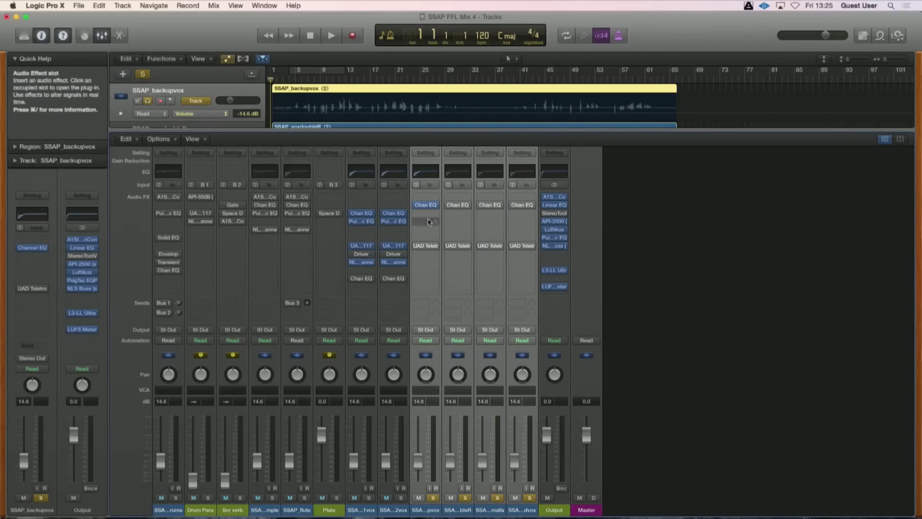
# Step: Enable the Channel EQ on the three backing vocal channels after SSAP_backupvox, closing each plug-in window
pyautogui.click(458, 205)
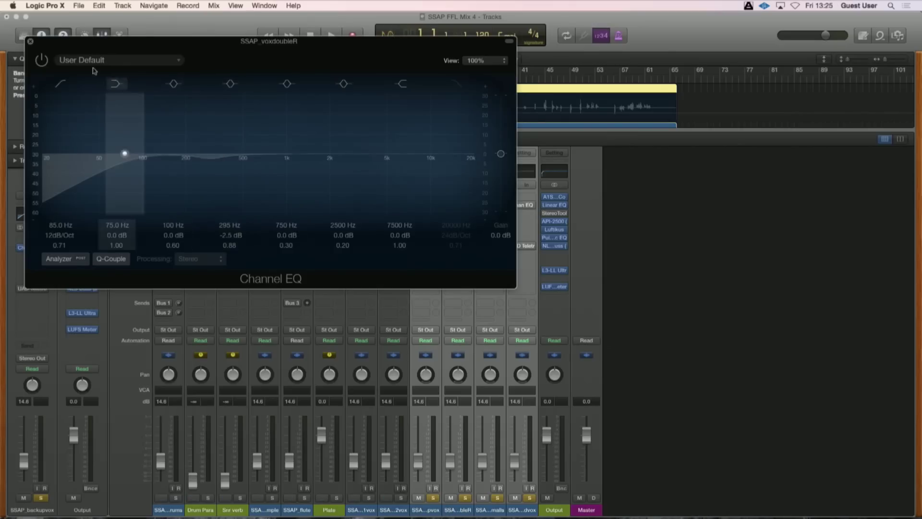
pyautogui.click(42, 60)
pyautogui.click(30, 41)
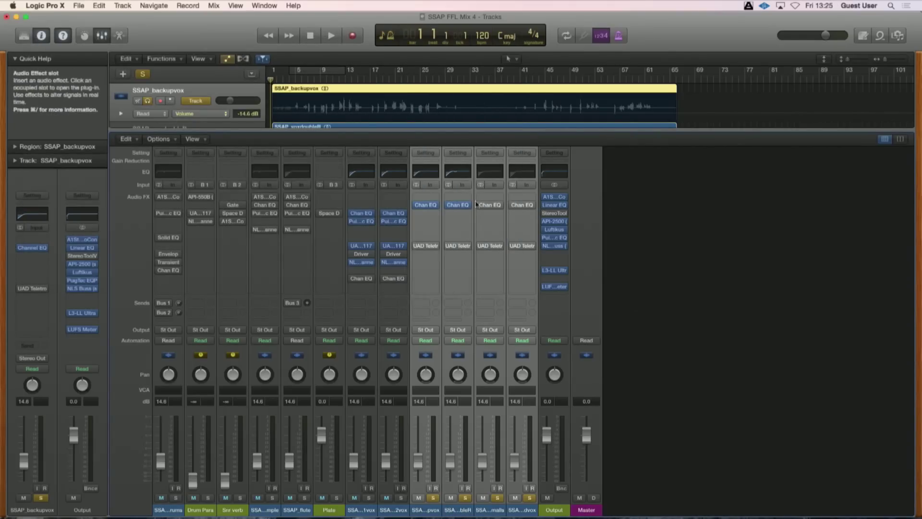
pyautogui.click(492, 207)
pyautogui.click(41, 59)
pyautogui.click(30, 41)
pyautogui.click(522, 205)
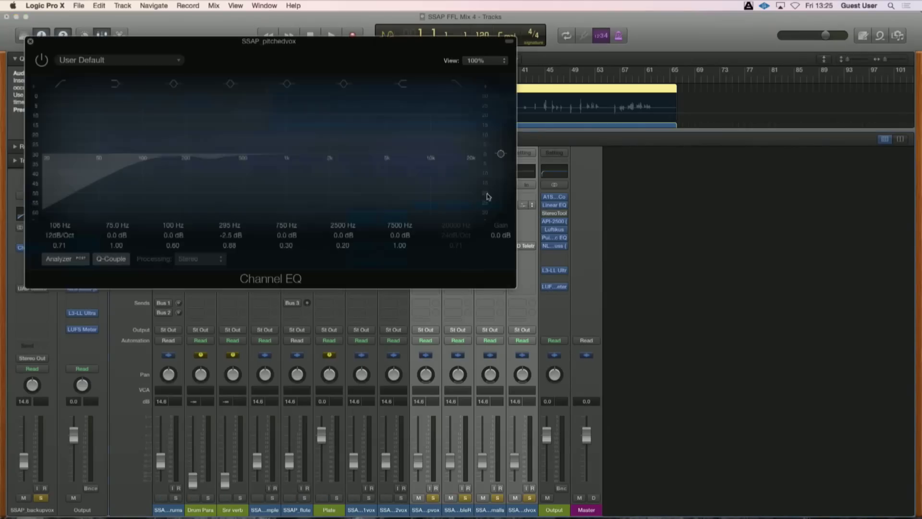
pyautogui.click(41, 60)
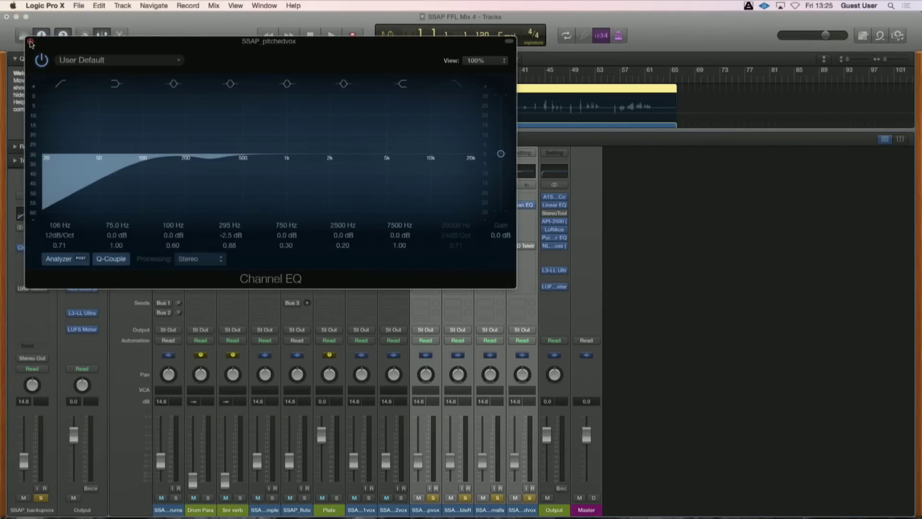
pyautogui.click(29, 42)
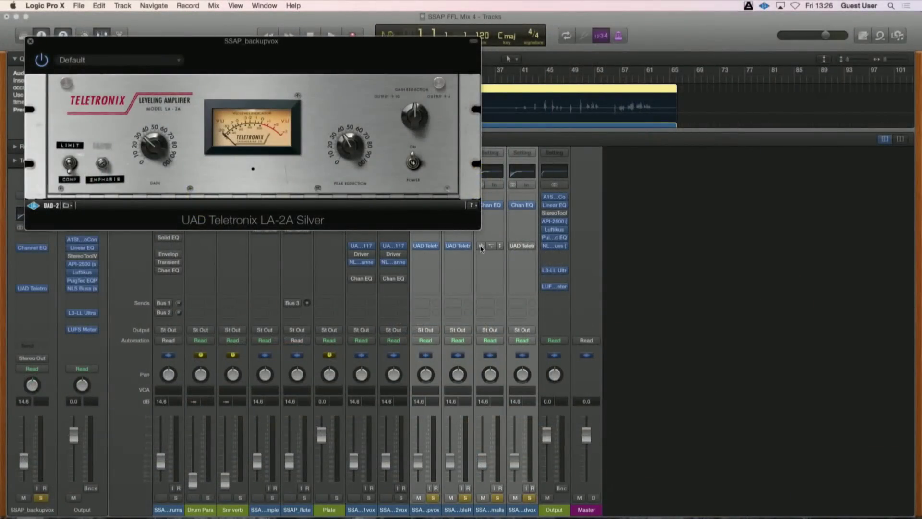
# Step: Audition the backing vocals with the UAD Teletronix LA-2A Silver window in view, adding the two verse vocals to the solo before closing it
pyautogui.moveTo(290, 47); pyautogui.dragTo(580, 119)
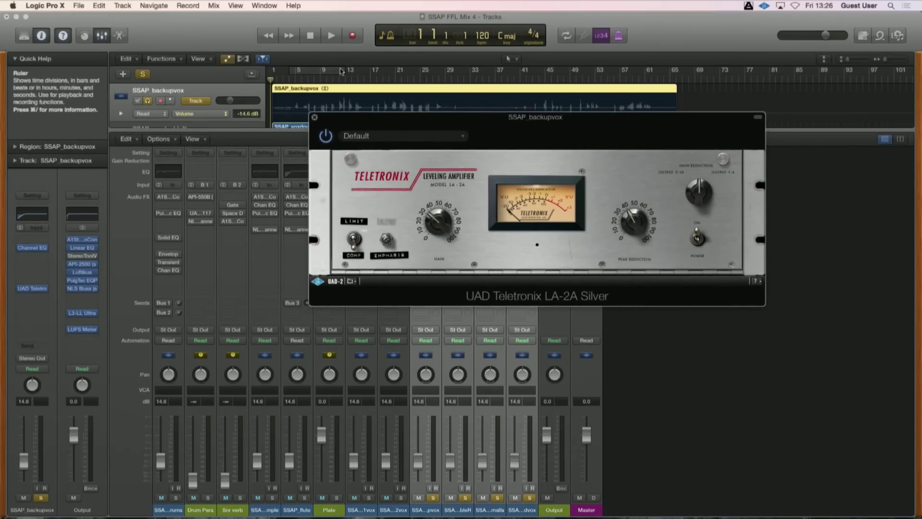
pyautogui.click(307, 39)
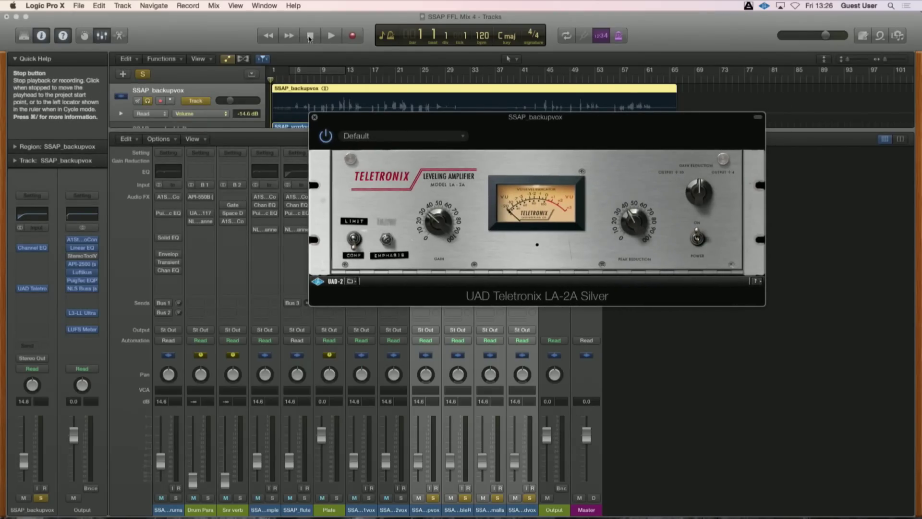
pyautogui.press('space')
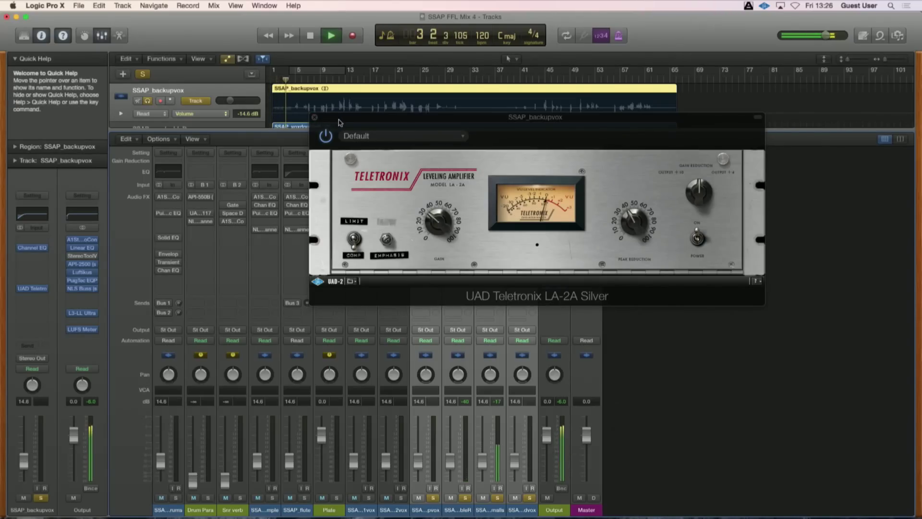
pyautogui.moveTo(345, 121); pyautogui.dragTo(464, 125)
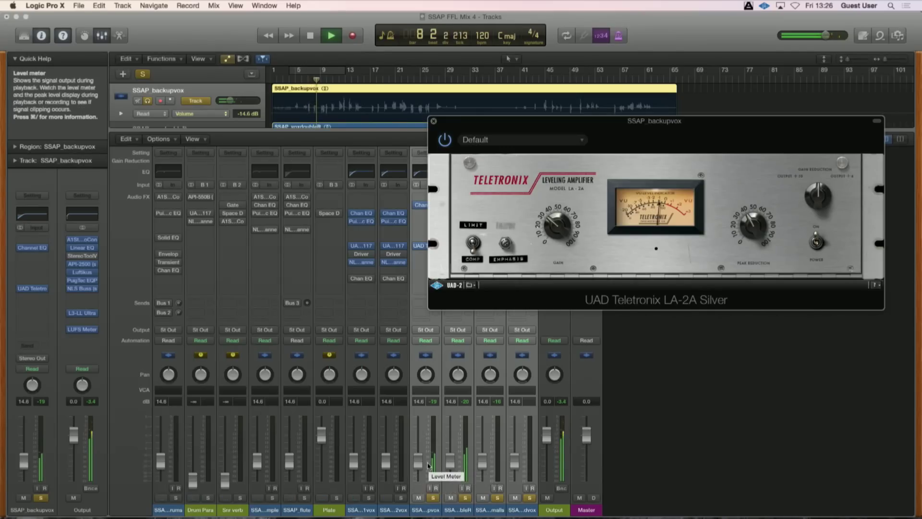
pyautogui.click(369, 498)
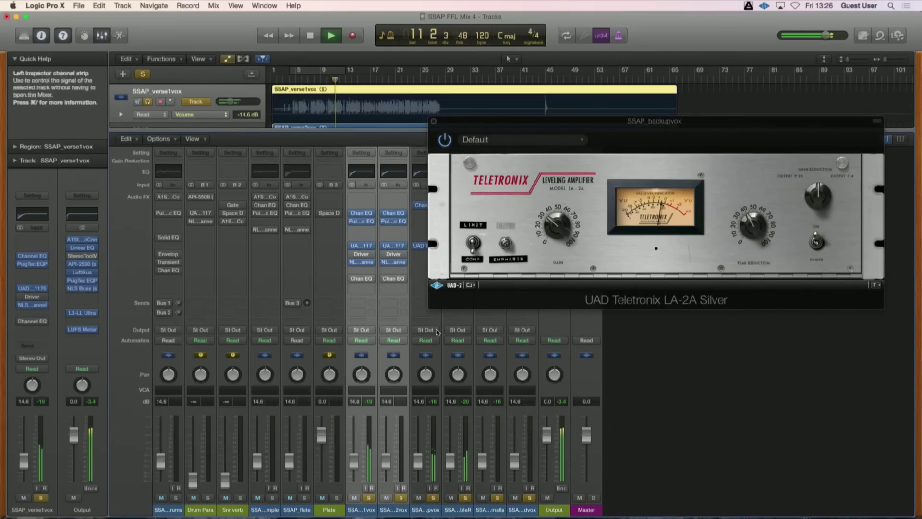
pyautogui.click(433, 121)
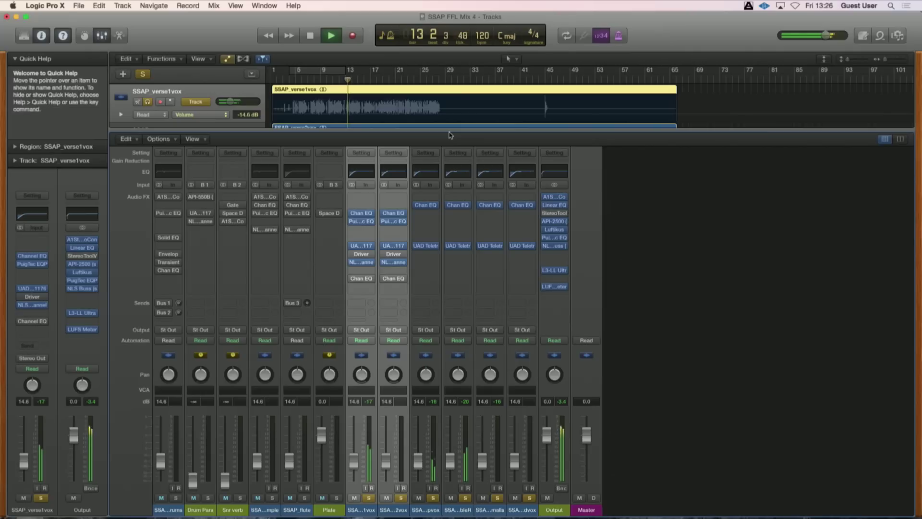
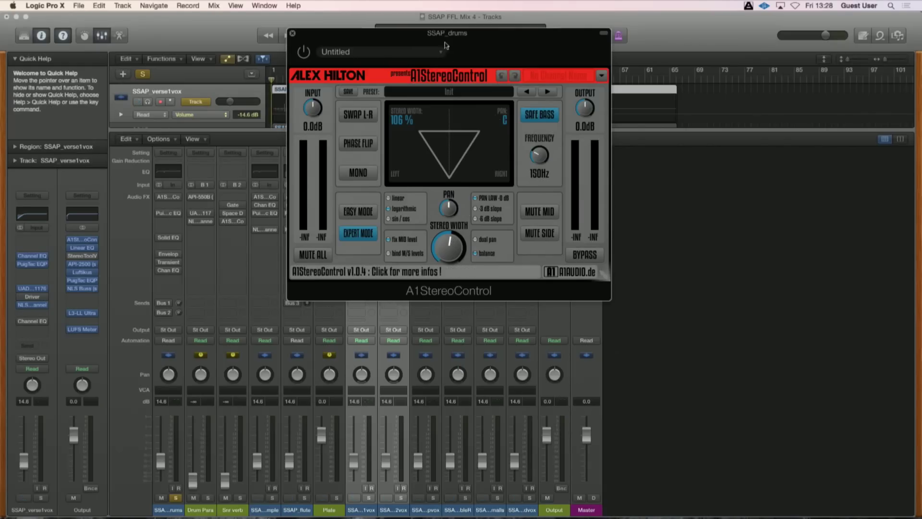
# Step: Play the soloed drums from about bar 5 and enable A1StereoControl on SSAP_drums, keeping its window clear of the channel strip
pyautogui.press('space')
pyautogui.moveTo(419, 34); pyautogui.dragTo(579, 66)
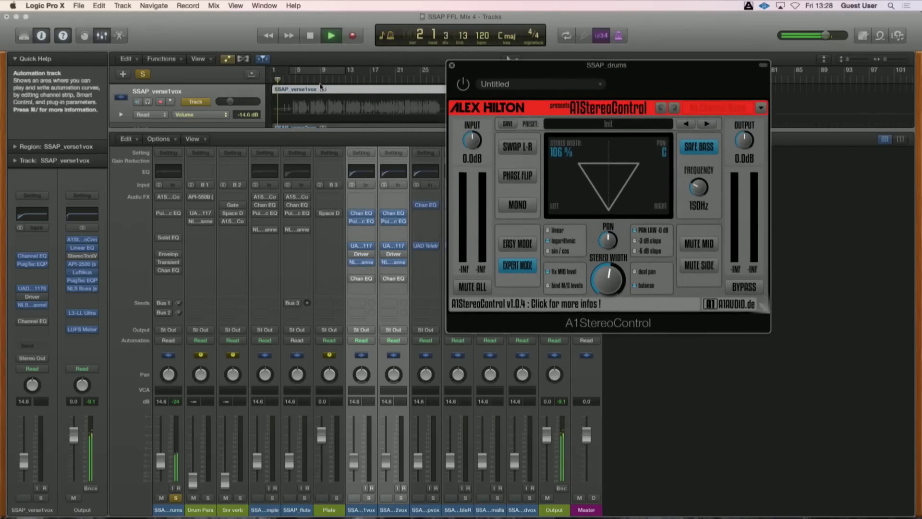
pyautogui.click(298, 82)
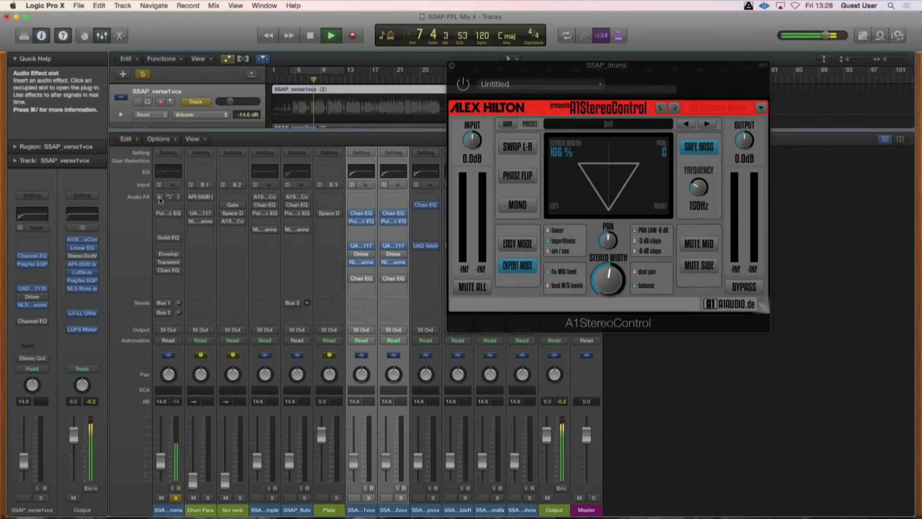
pyautogui.moveTo(476, 68); pyautogui.dragTo(444, 82)
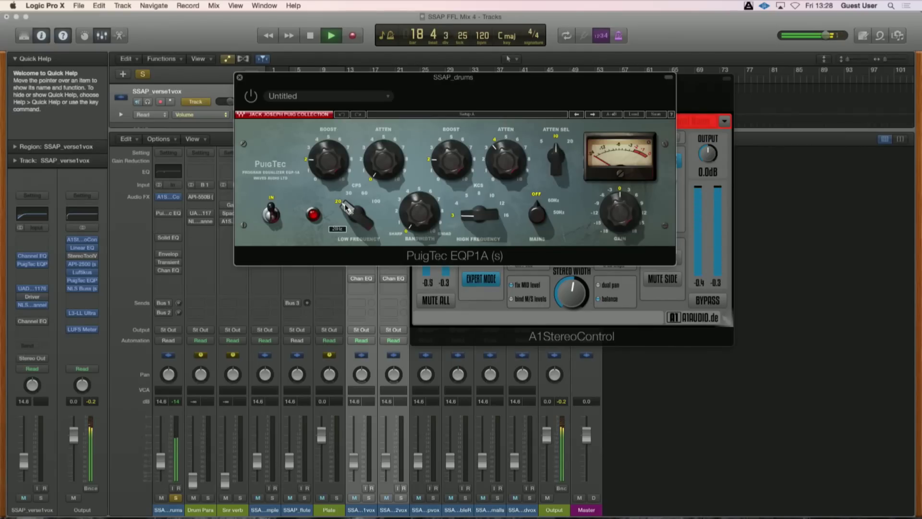
# Step: Enable the PuigTec EQP1A on SSAP_drums, then stop playback and return the playhead to the start
pyautogui.click(251, 97)
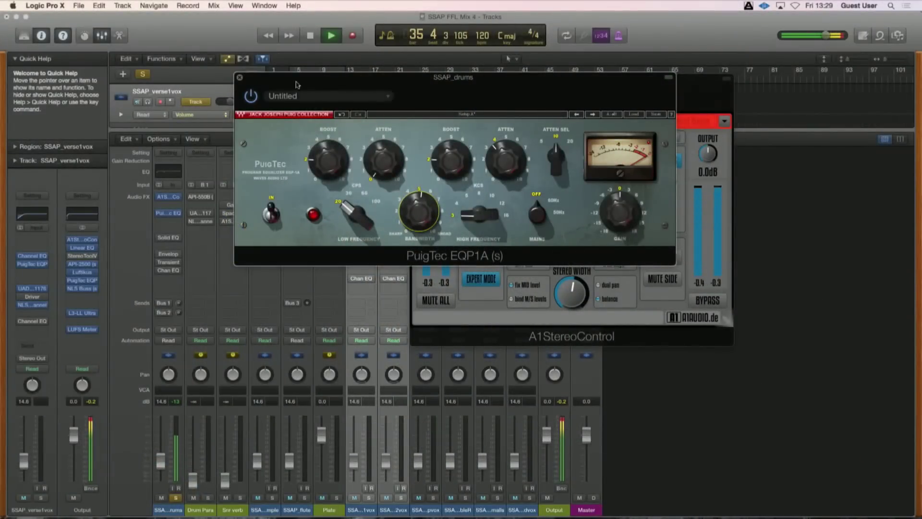
pyautogui.moveTo(309, 79); pyautogui.dragTo(336, 113)
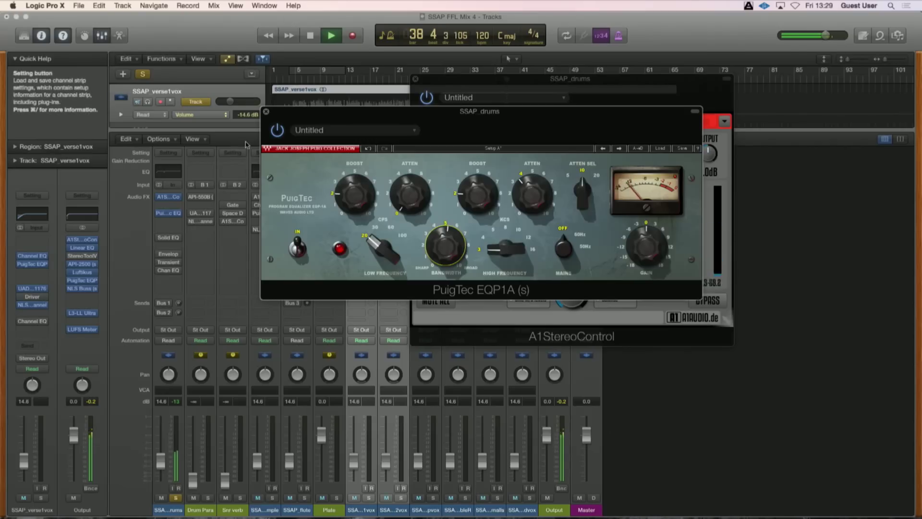
pyautogui.click(310, 36)
pyautogui.click(310, 36)
pyautogui.moveTo(283, 109); pyautogui.dragTo(275, 132)
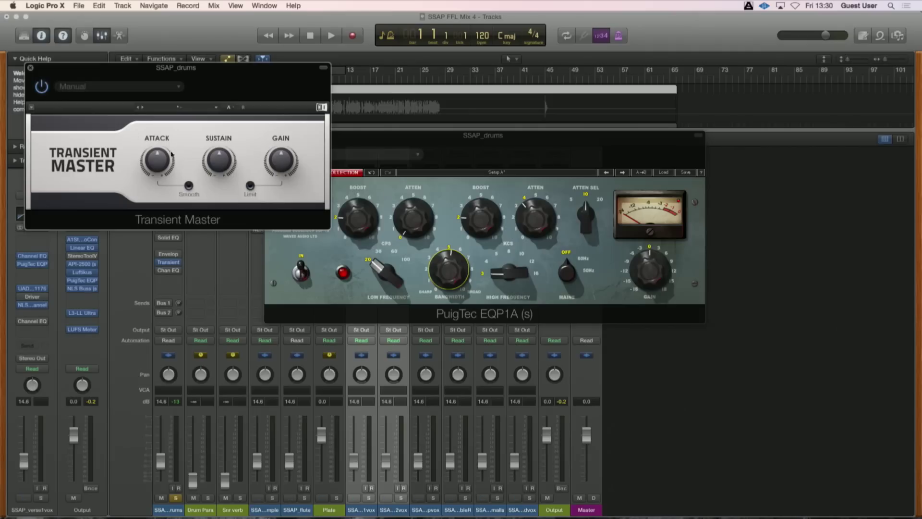
# Step: Play the drums from the start and set the Transient Master's attack on SSAP_drums to 100%
pyautogui.press('space')
pyautogui.moveTo(326, 96); pyautogui.dragTo(339, 131)
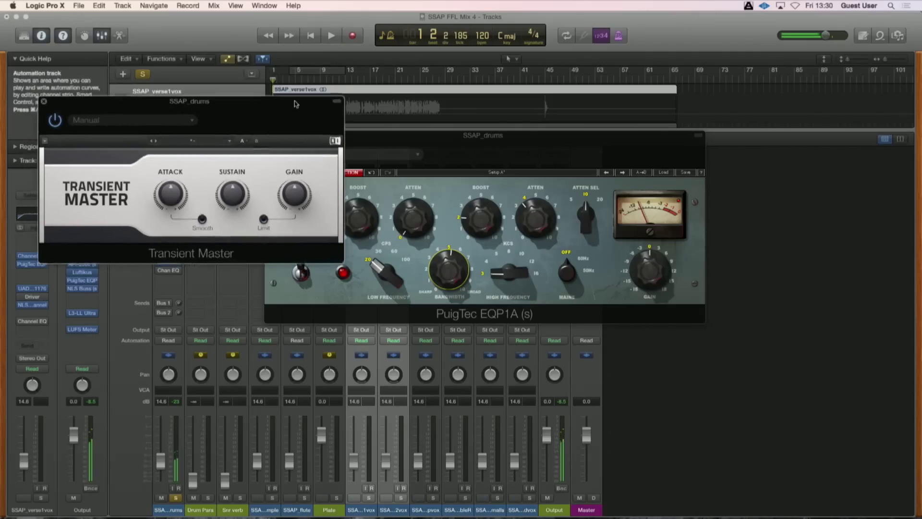
pyautogui.press('space')
pyautogui.click(170, 196)
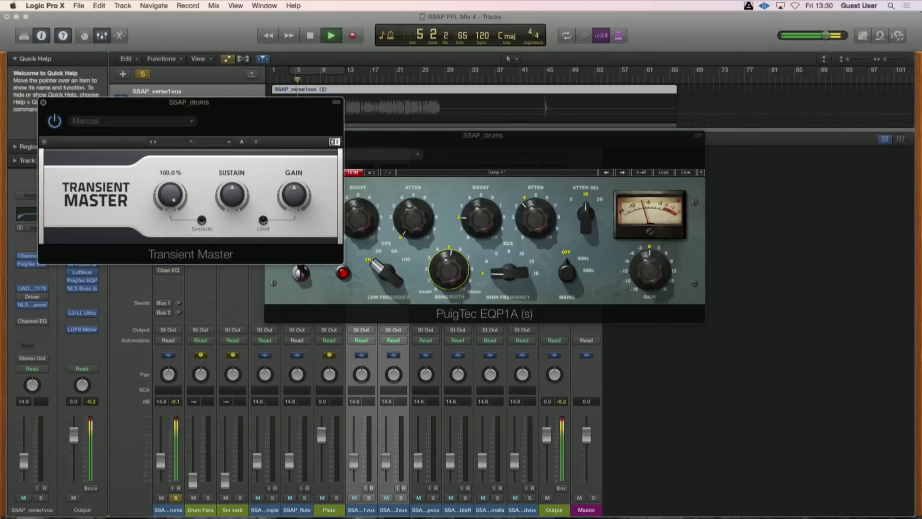
pyautogui.moveTo(168, 96); pyautogui.dragTo(366, 82)
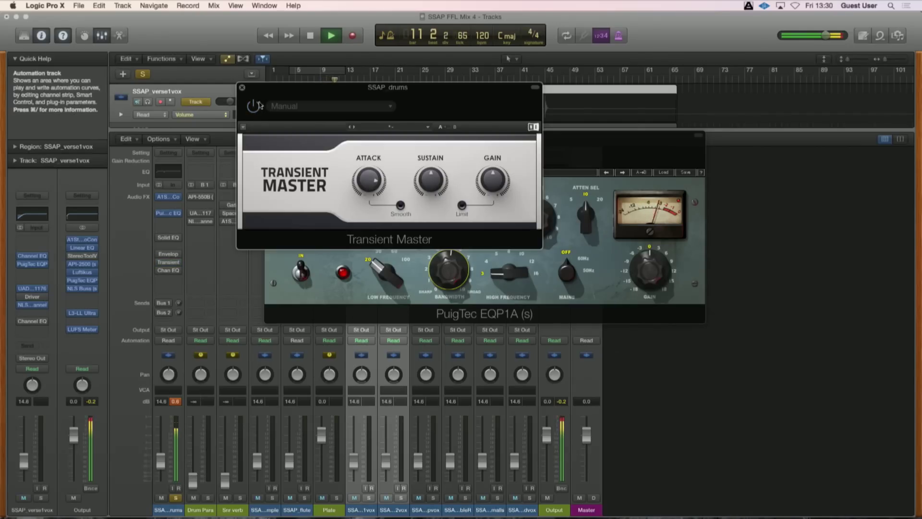
# Step: Enable the Enveloper and the Channel EQ on SSAP_drums while auditioning the drums
pyautogui.click(168, 255)
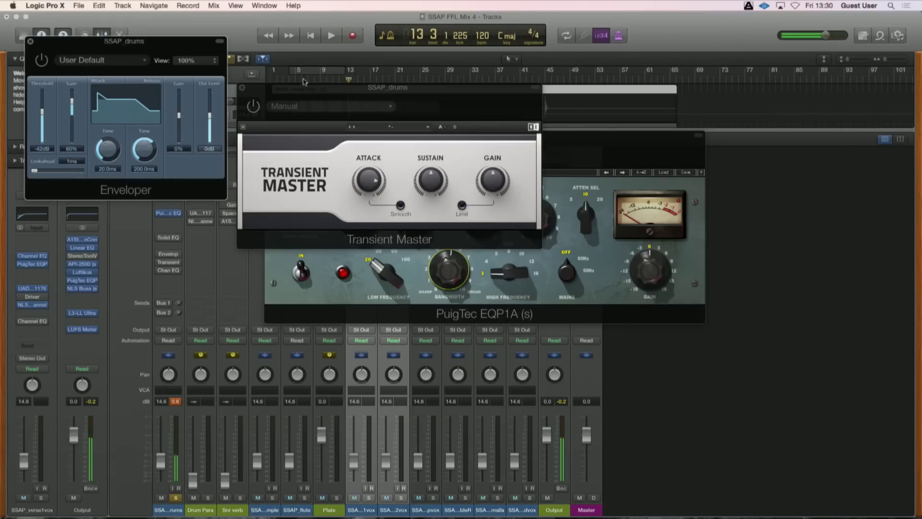
pyautogui.moveTo(301, 92); pyautogui.dragTo(320, 77)
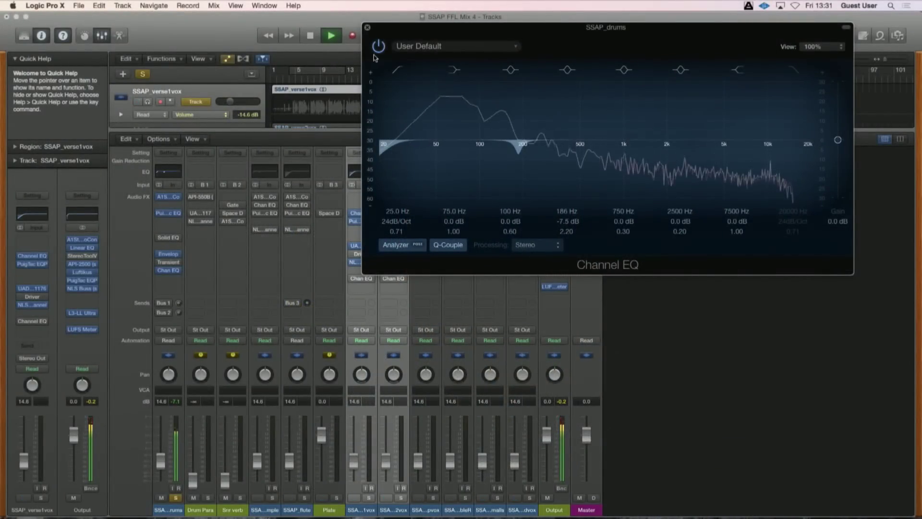
pyautogui.moveTo(401, 33); pyautogui.dragTo(366, 46)
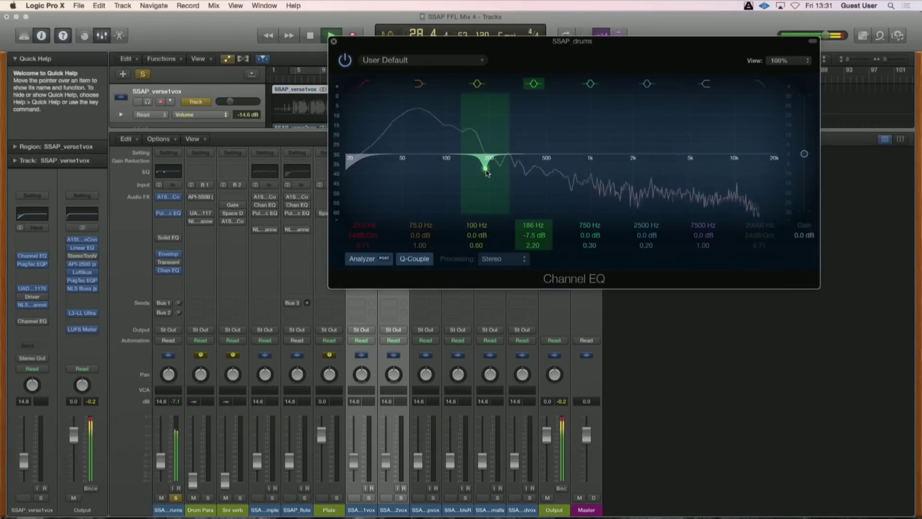
pyautogui.moveTo(443, 42); pyautogui.dragTo(418, 60)
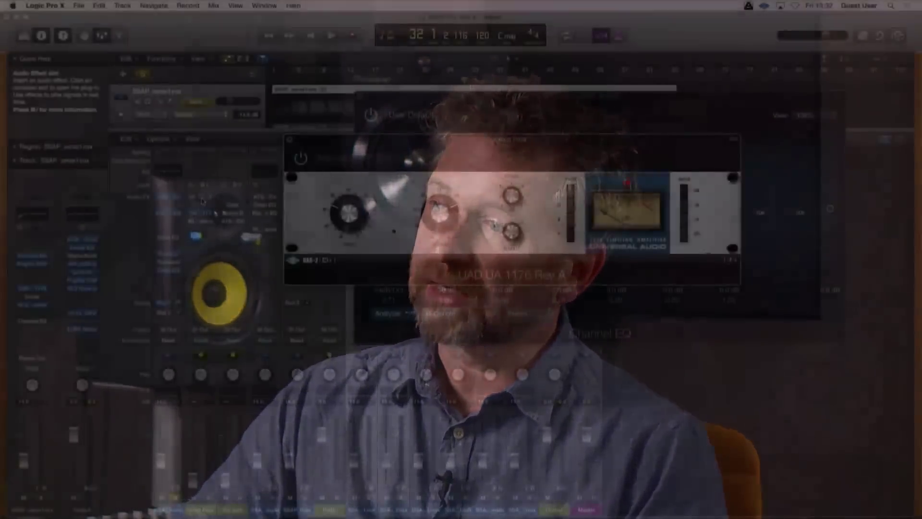
# Step: Open and enable the API-550B equalizer on the Drum Para channel and move its window clear of the mixer channels
pyautogui.click(201, 197)
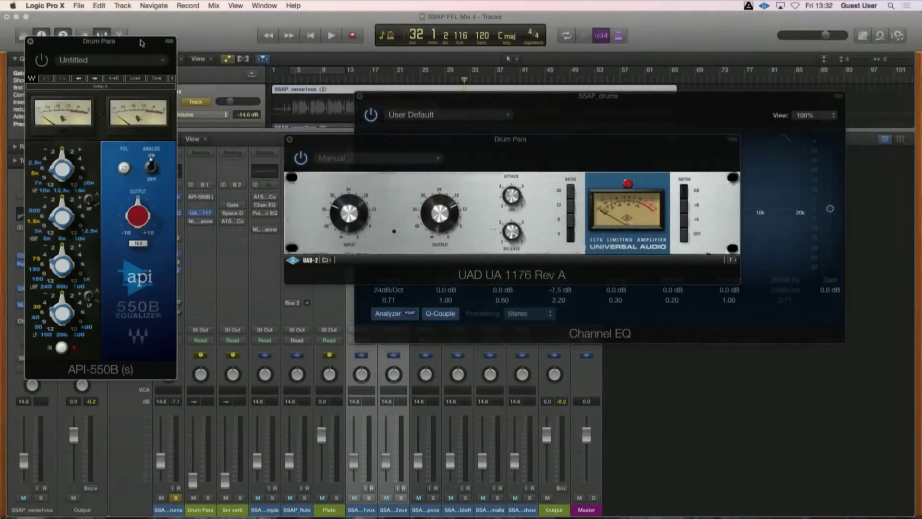
pyautogui.moveTo(140, 43); pyautogui.dragTo(744, 37)
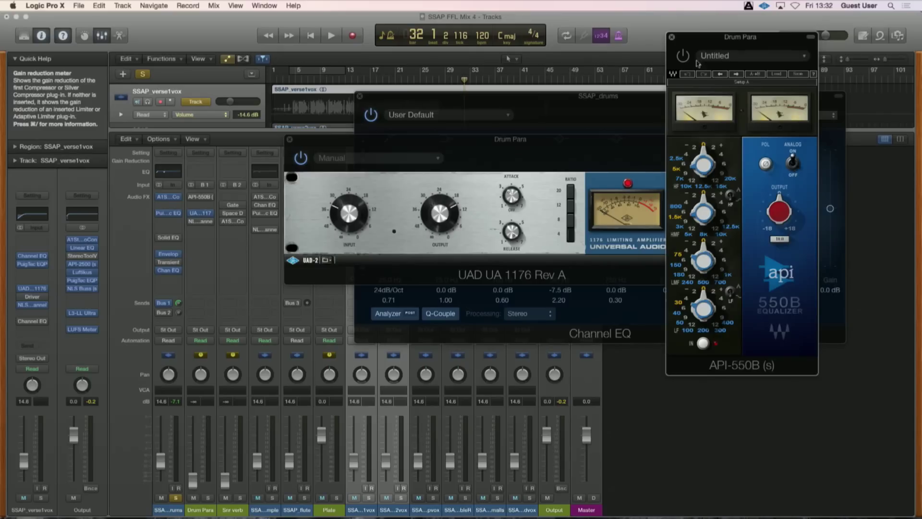
pyautogui.moveTo(685, 42); pyautogui.dragTo(633, 53)
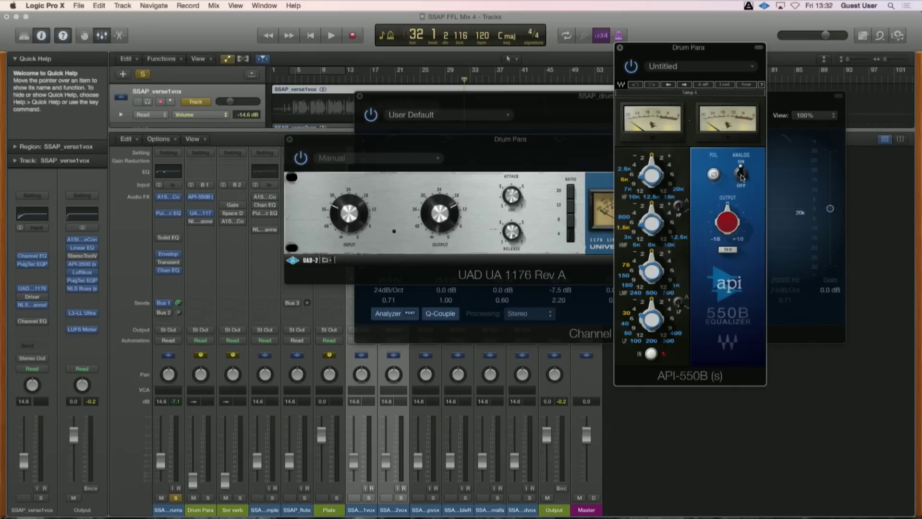
# Step: Open and enable the NLS Channel plug-in on the Drum Para channel and start playback
pyautogui.click(200, 222)
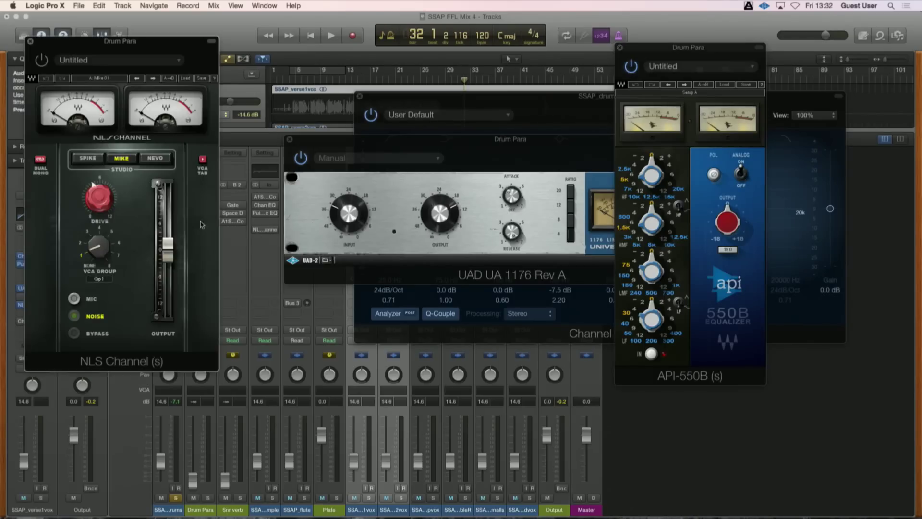
pyautogui.moveTo(159, 41); pyautogui.dragTo(647, 130)
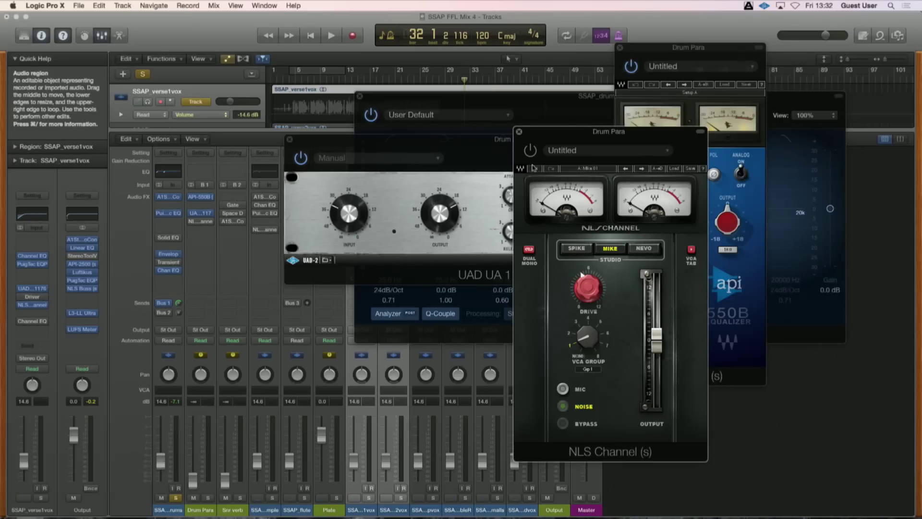
pyautogui.press('space')
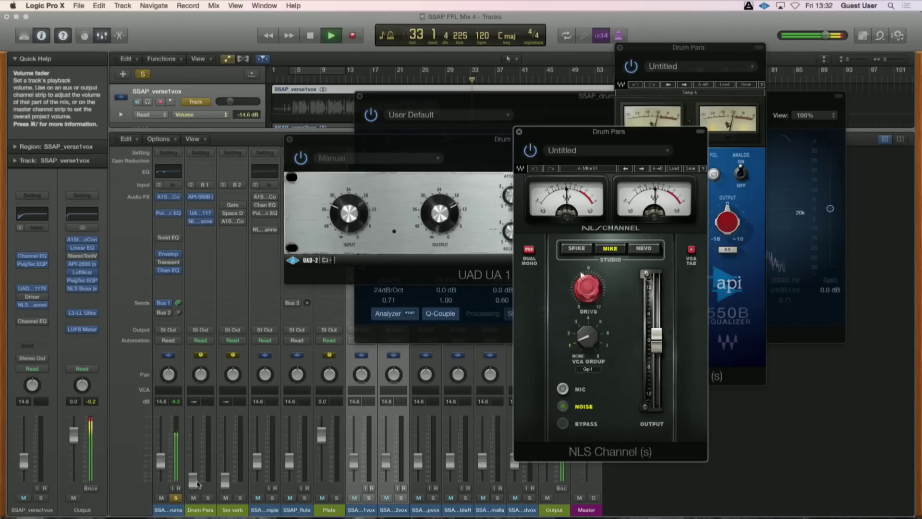
# Step: Blend in the Drum Para channel during playback from about bar 5, setting its fader to -6.6 dB with the UA 1176 in view
pyautogui.moveTo(192, 482); pyautogui.dragTo(192, 434)
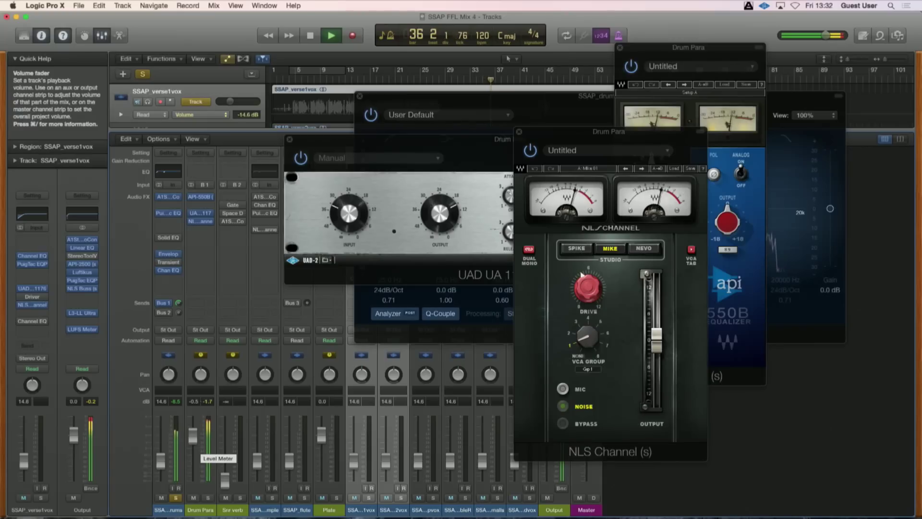
pyautogui.moveTo(392, 140); pyautogui.dragTo(438, 223)
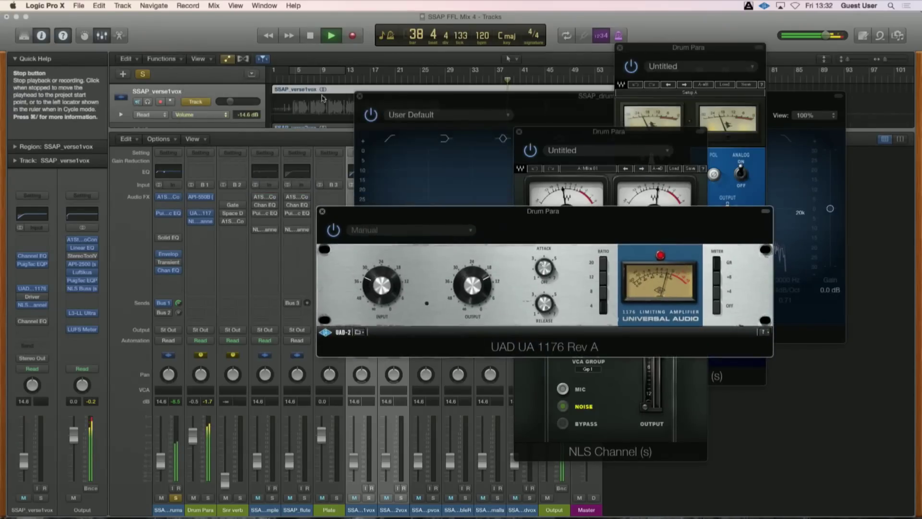
pyautogui.click(296, 79)
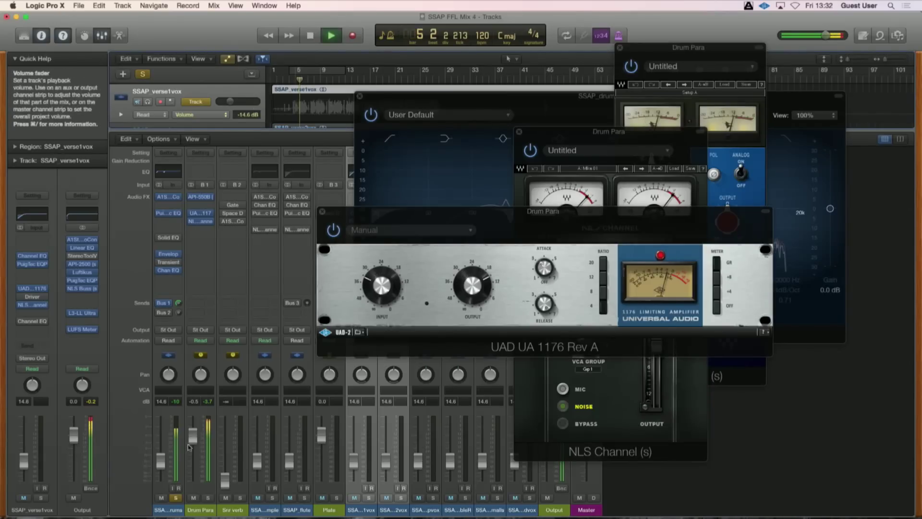
pyautogui.moveTo(192, 441)
pyautogui.mouseDown()
pyautogui.moveTo(193, 507)
pyautogui.moveTo(193, 452)
pyautogui.mouseUp()
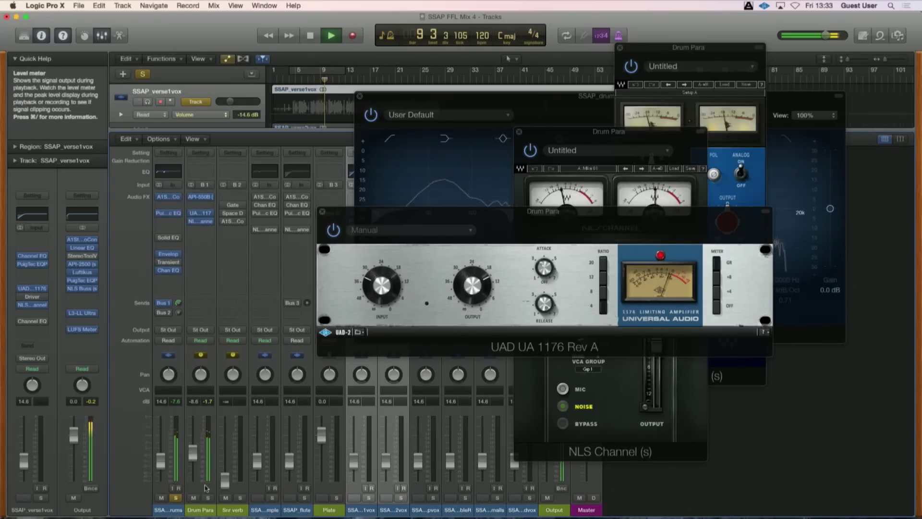
# Step: Set the Drum Para fader to -13.8 dB against the mix and enable the Bus 2 send on SSAP_drums
pyautogui.click(193, 498)
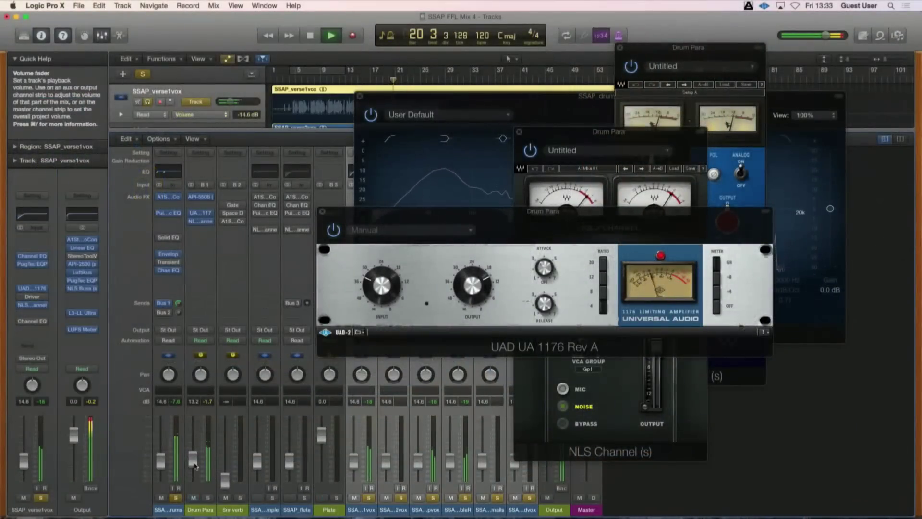
pyautogui.moveTo(195, 466); pyautogui.dragTo(194, 468)
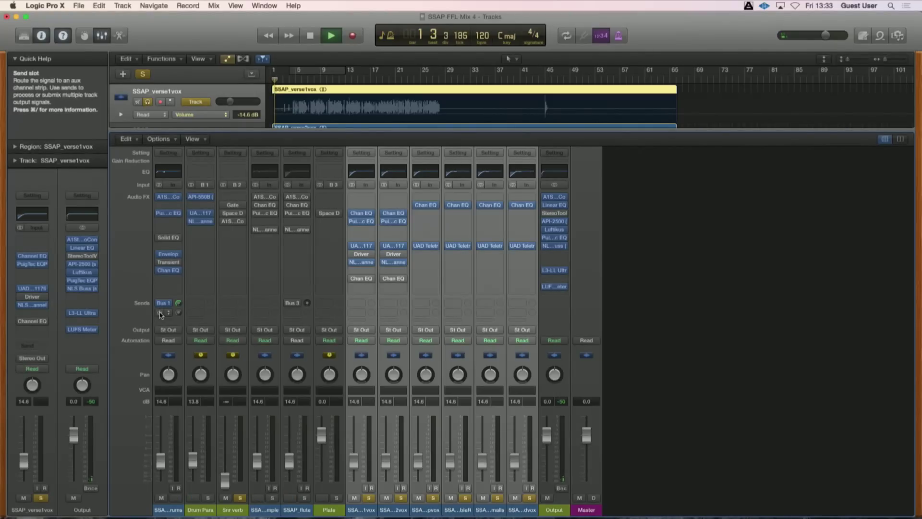
pyautogui.click(161, 313)
pyautogui.press('space')
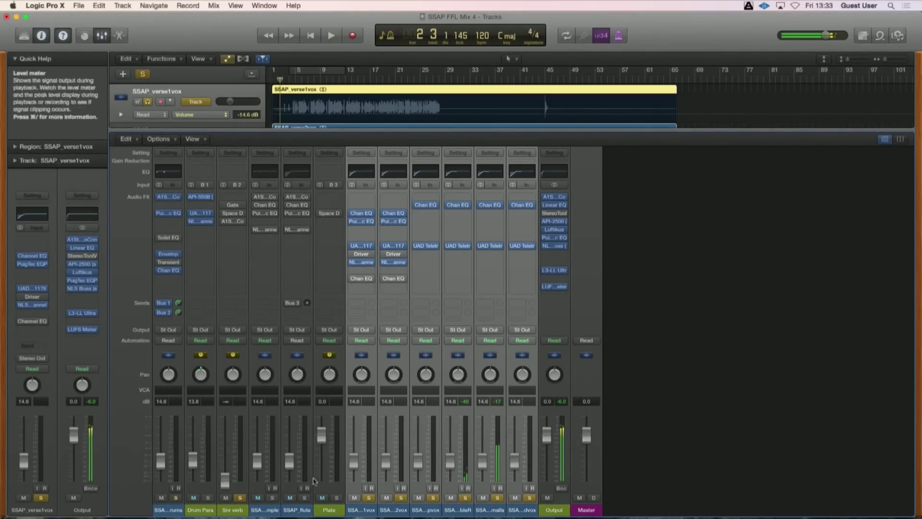
# Step: Clear all solos, solo the Snr verb channel and bring its fader up to -10.4 dB during playback
pyautogui.keyDown('alt'); pyautogui.click(369, 497); pyautogui.keyUp('alt')
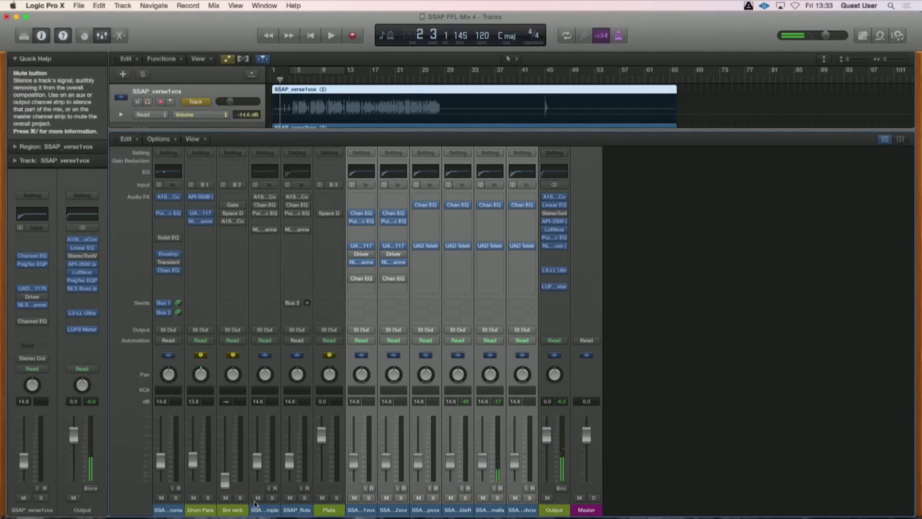
pyautogui.click(240, 497)
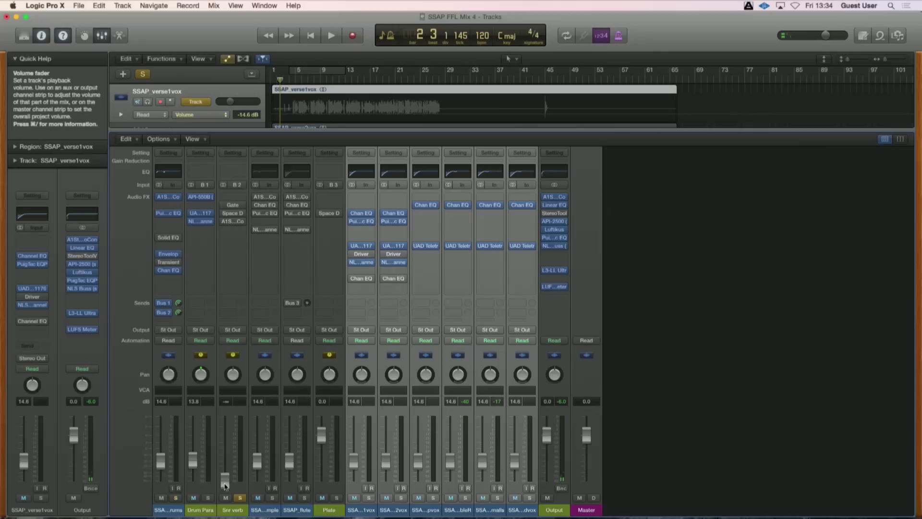
pyautogui.press('space')
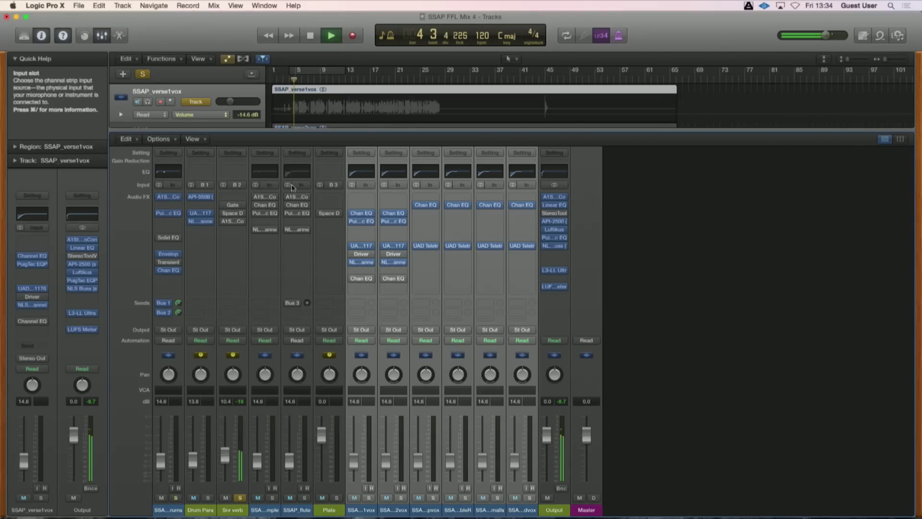
pyautogui.press('space')
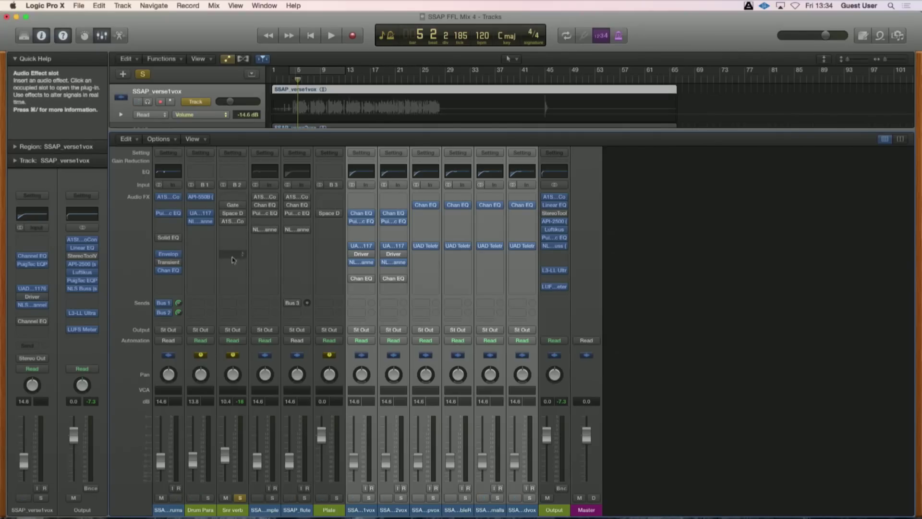
pyautogui.press('space')
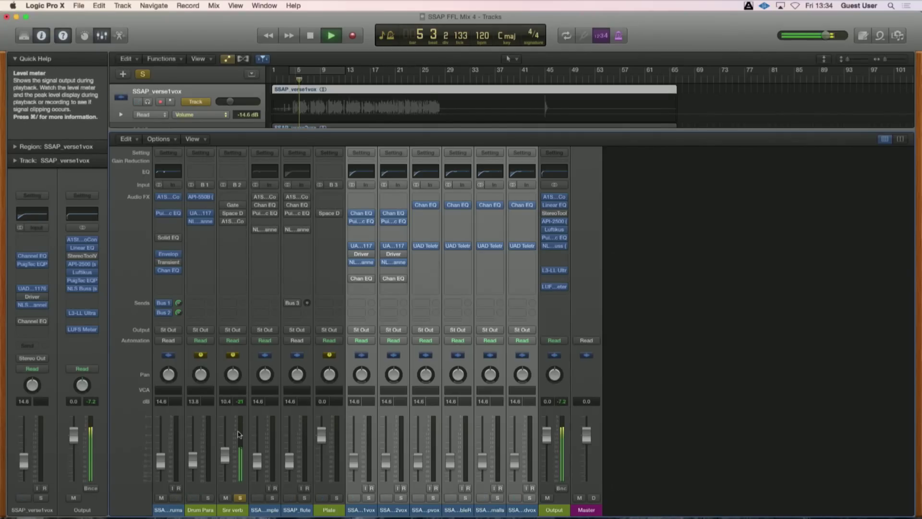
# Step: Open and enable the Noise Gate on Snr verb, and raise the channel's fader to -2.0 dB
pyautogui.click(234, 205)
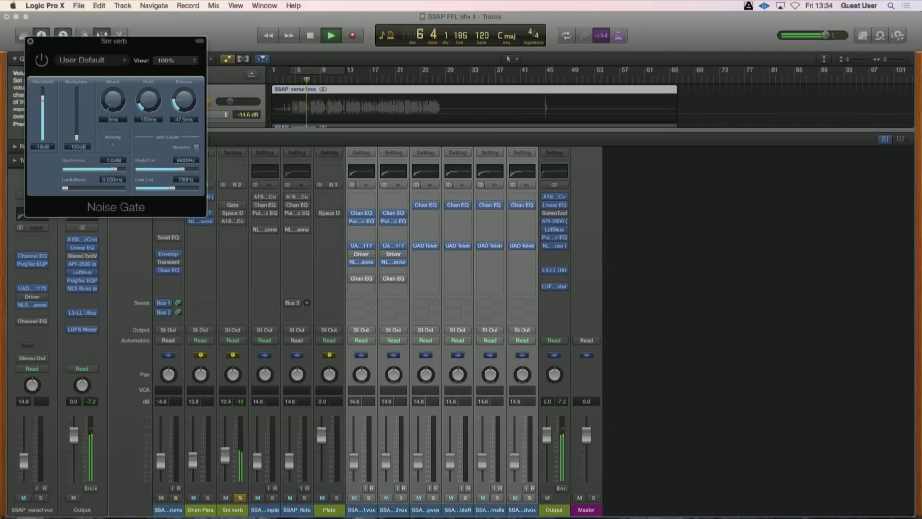
pyautogui.moveTo(224, 455); pyautogui.dragTo(225, 439)
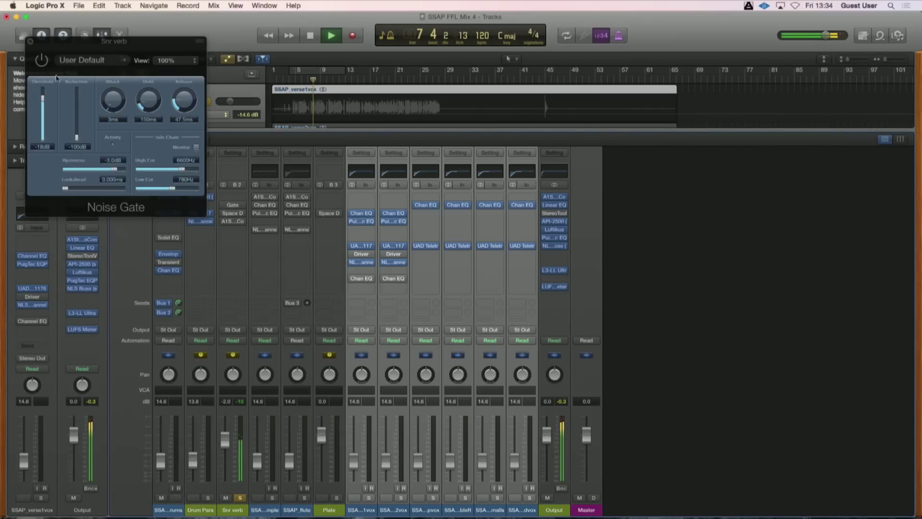
pyautogui.click(69, 46)
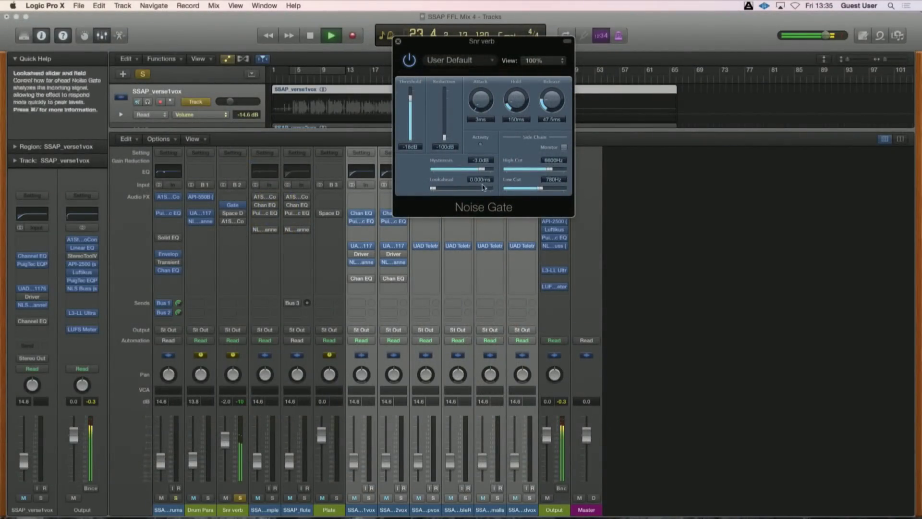
# Step: Open and enable Space Designer on Snr verb, set the fader to +0.6 dB and replay from about bar 5
pyautogui.click(233, 214)
pyautogui.moveTo(240, 45); pyautogui.dragTo(621, 176)
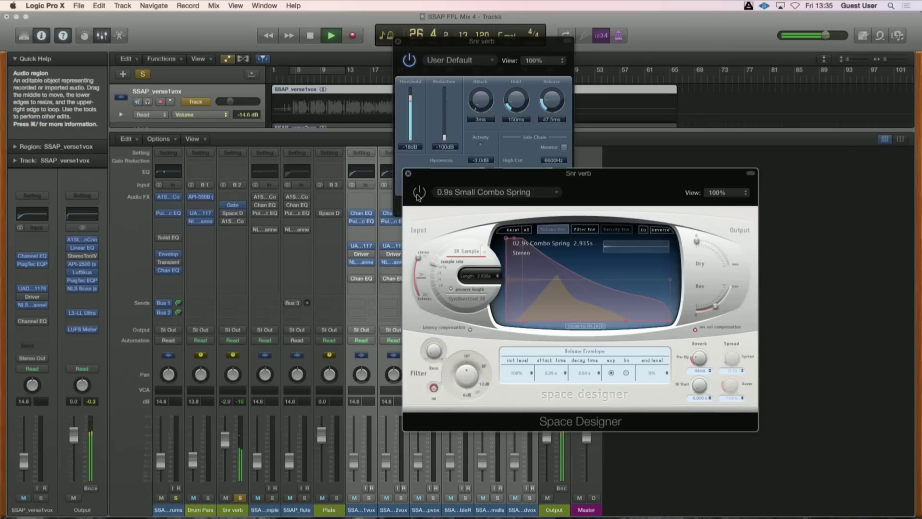
pyautogui.moveTo(429, 176); pyautogui.dragTo(452, 189)
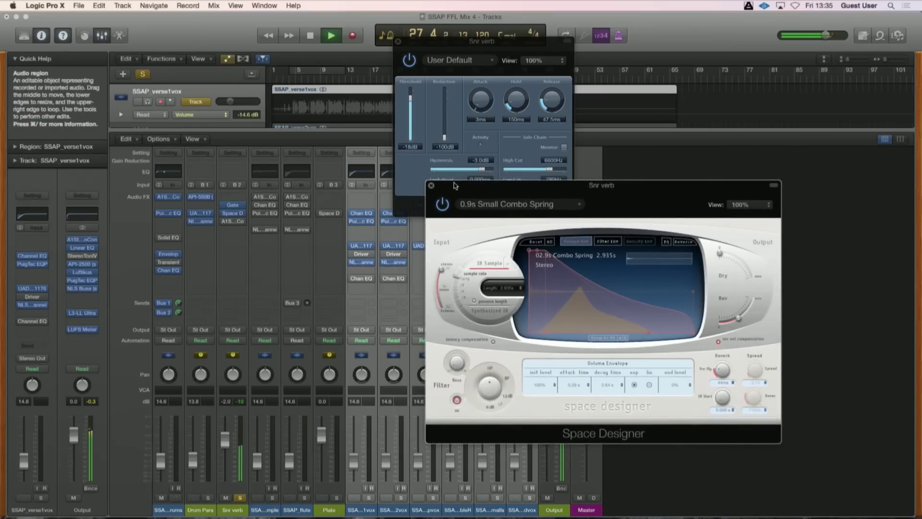
pyautogui.moveTo(224, 440); pyautogui.dragTo(225, 432)
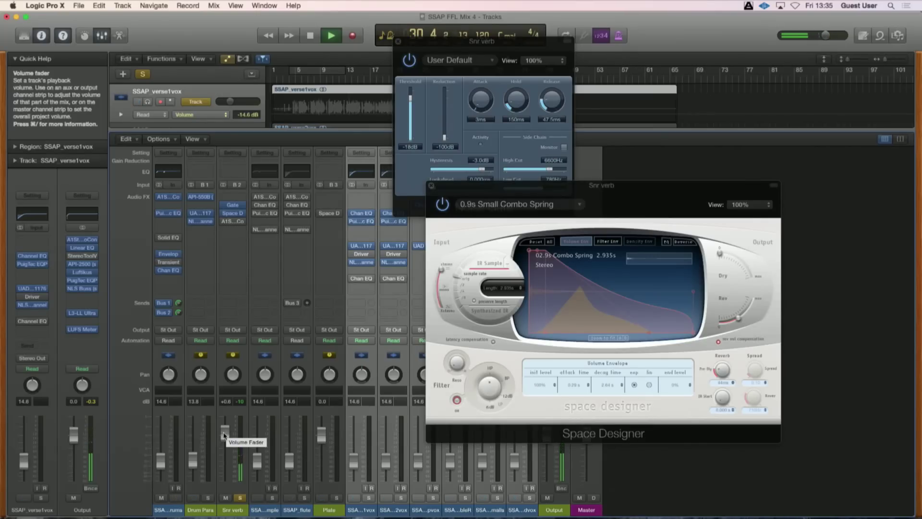
pyautogui.click(297, 78)
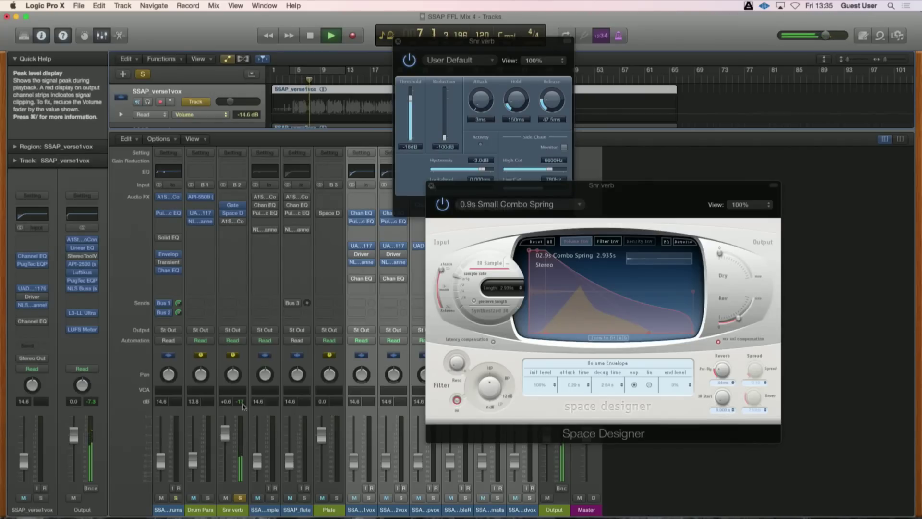
# Step: Open and enable A1StereoControl on Snr verb and move its window clear of the mixer channels
pyautogui.click(231, 222)
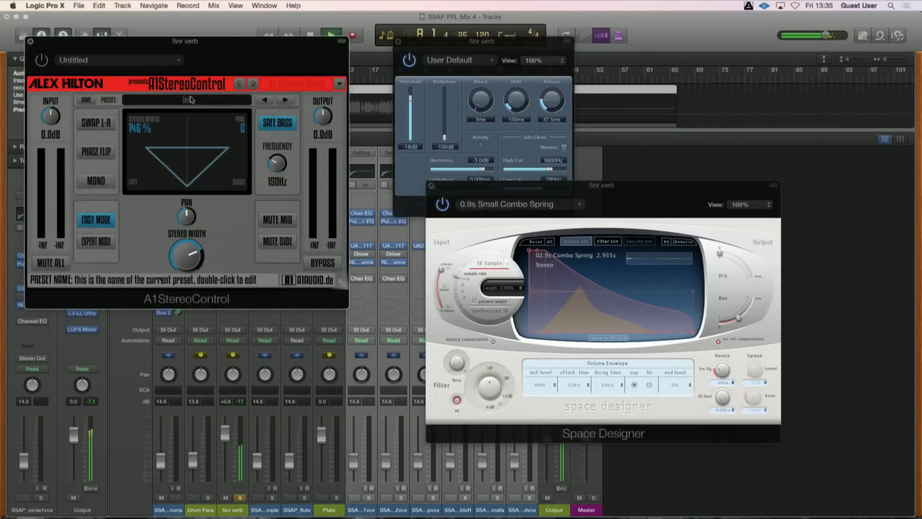
pyautogui.moveTo(137, 52); pyautogui.dragTo(601, 114)
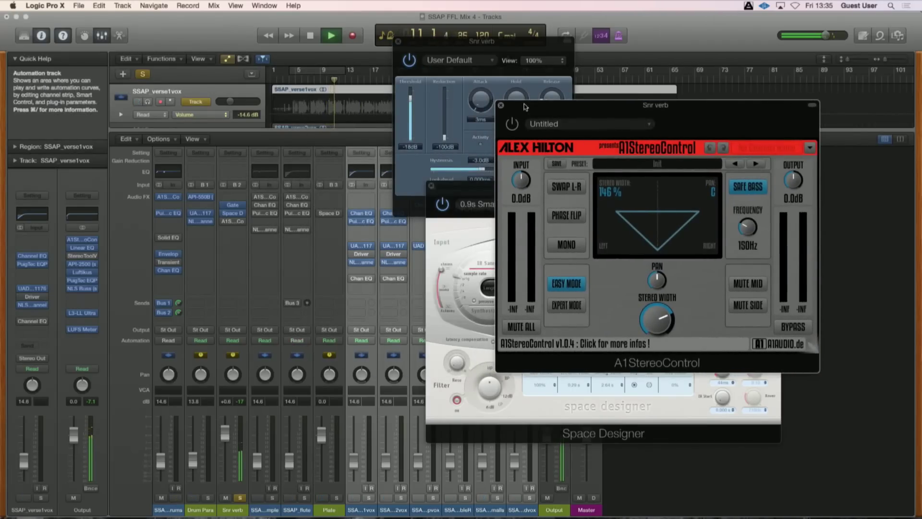
pyautogui.moveTo(525, 107); pyautogui.dragTo(530, 120)
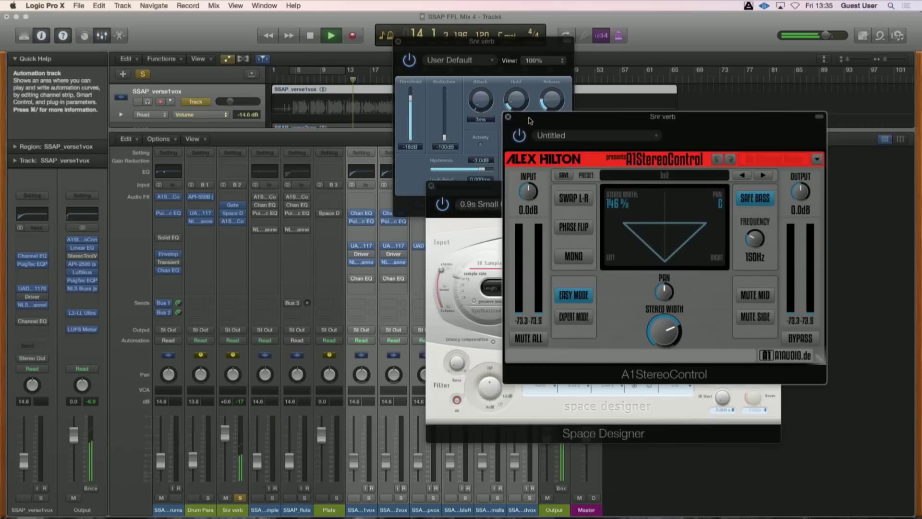
# Step: Pull the Snr verb fader down and solo SSAP_drums and Drum Para alongside it to blend in the snare reverb
pyautogui.moveTo(225, 433); pyautogui.dragTo(225, 479)
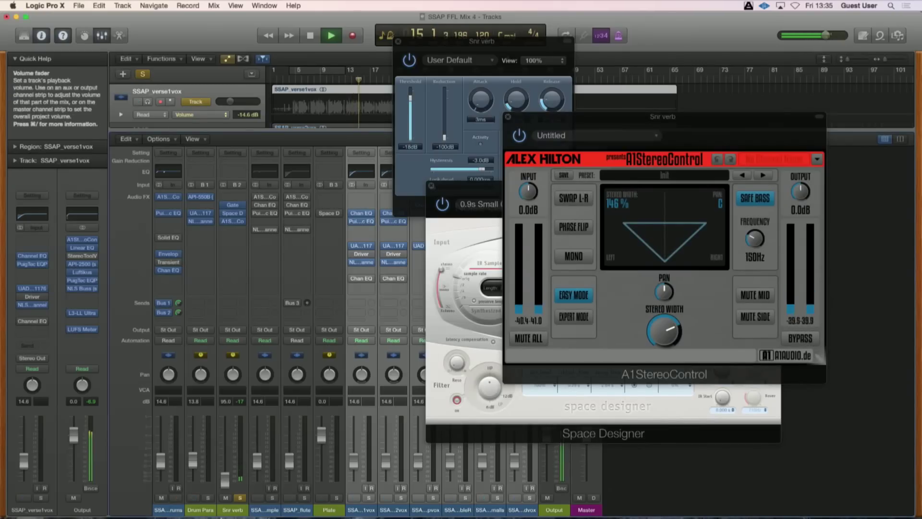
pyautogui.click(176, 497)
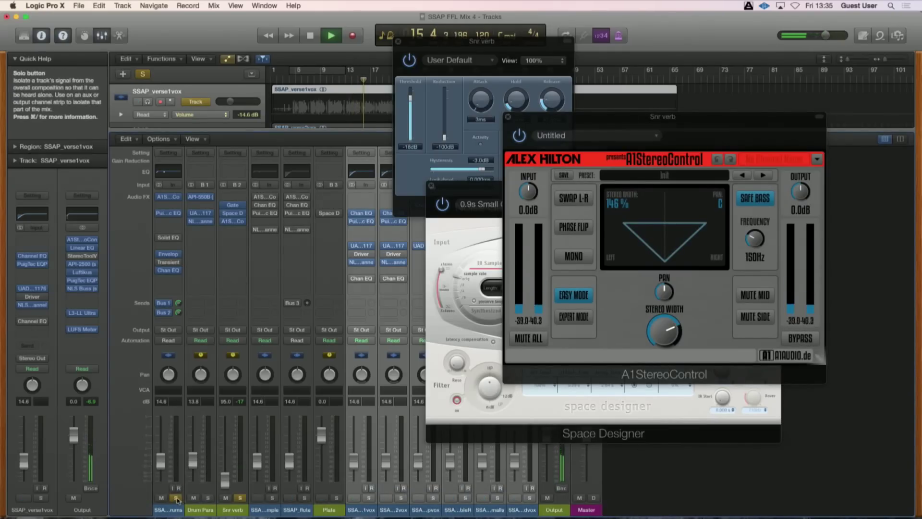
pyautogui.click(208, 498)
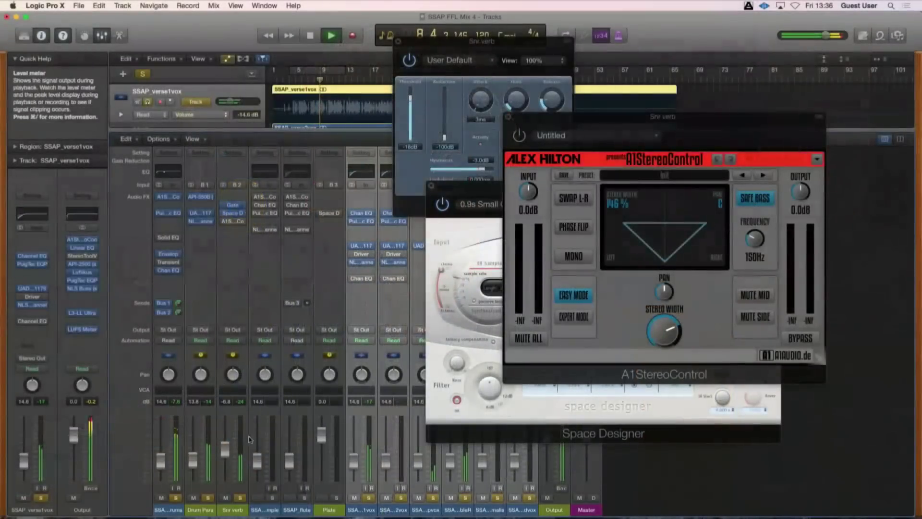
pyautogui.press('space')
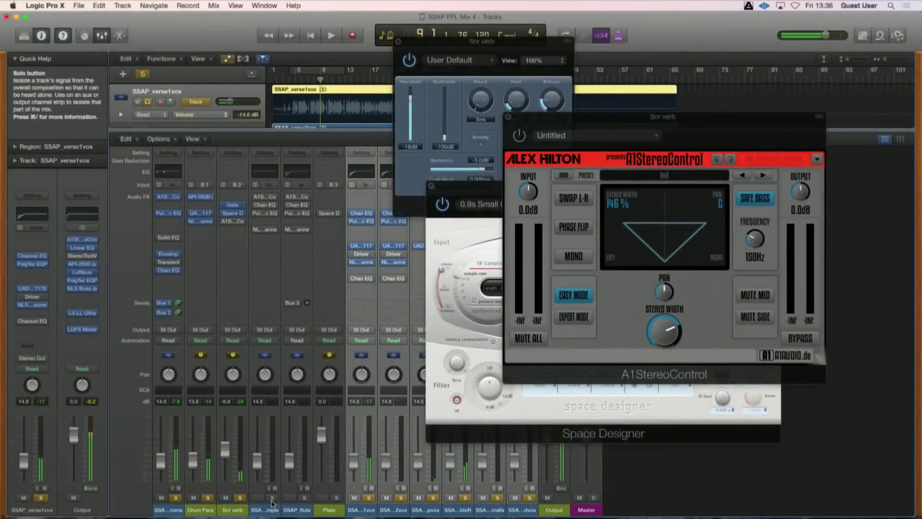
# Step: Select SSAP_sample, open and enable its A1StereoControl during playback, and move the window clear of the channel strip
pyautogui.click(268, 512)
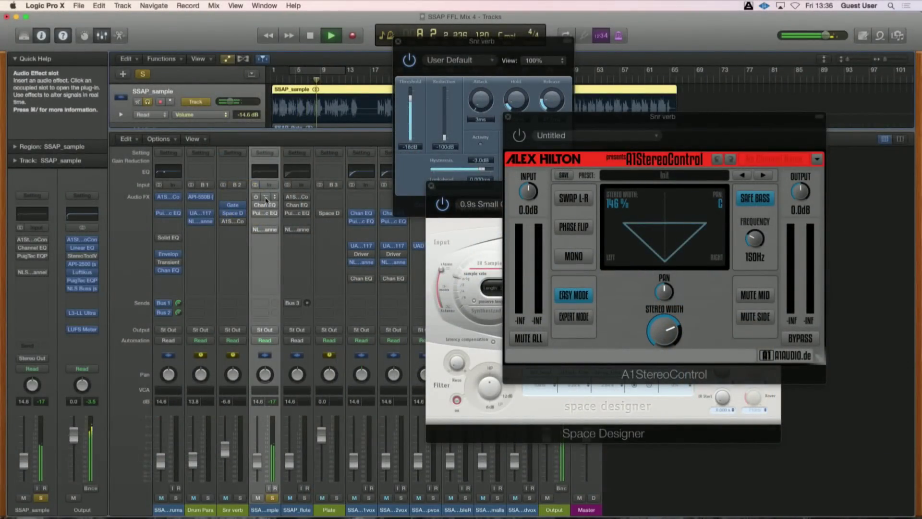
pyautogui.click(265, 198)
pyautogui.moveTo(229, 41); pyautogui.dragTo(538, 40)
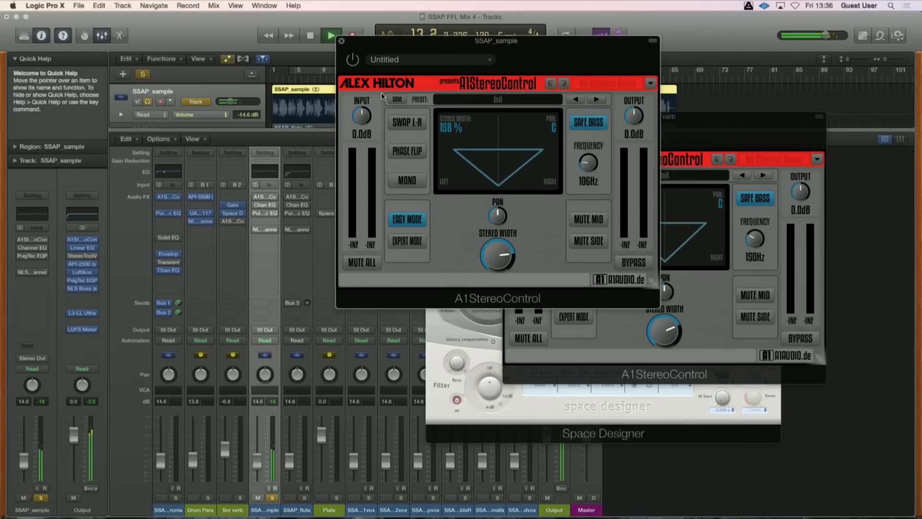
pyautogui.click(352, 60)
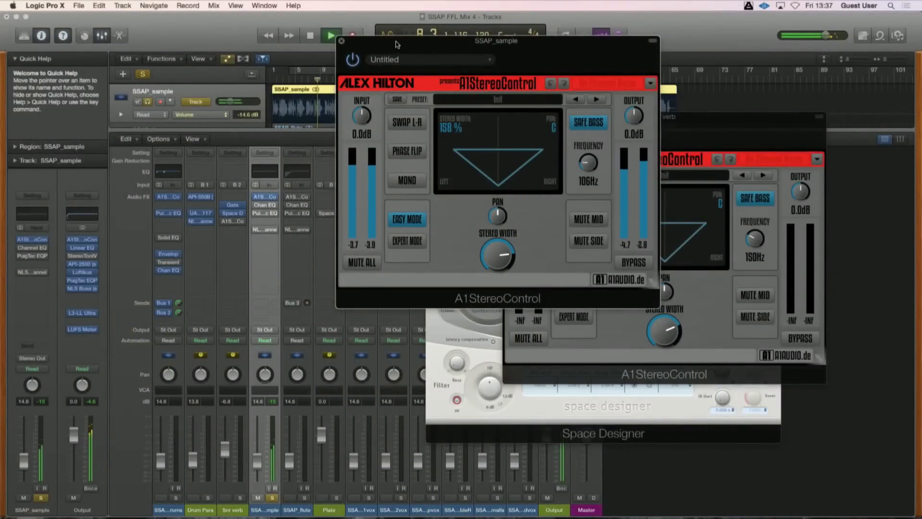
pyautogui.moveTo(397, 44); pyautogui.dragTo(461, 36)
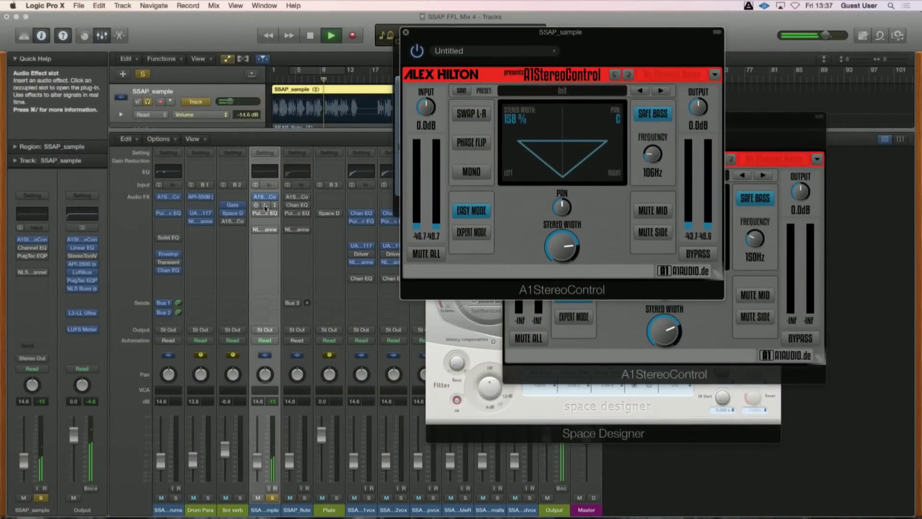
# Step: Enable the Channel EQ, PuigTec EQP1A and NLS Channel on SSAP_sample and compare the sound with A1StereoControl bypassed
pyautogui.click(265, 207)
pyautogui.moveTo(158, 10); pyautogui.dragTo(487, 107)
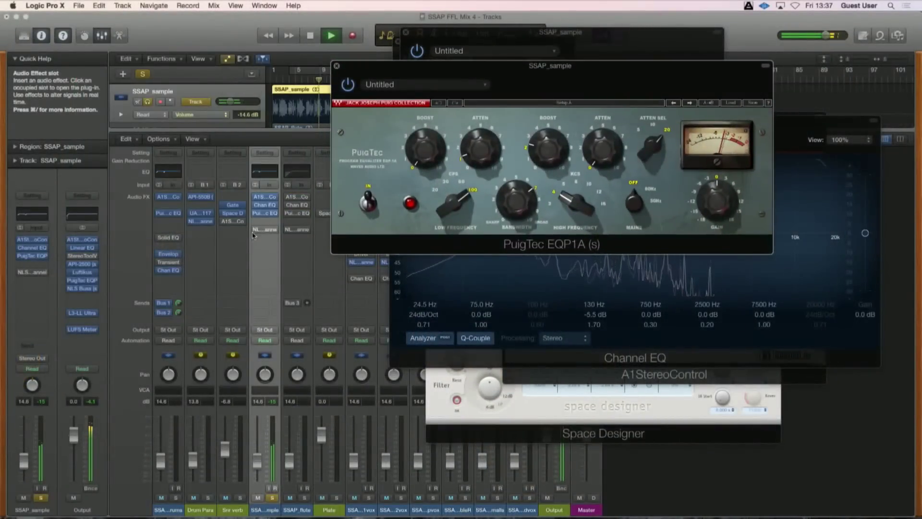
pyautogui.moveTo(256, 232)
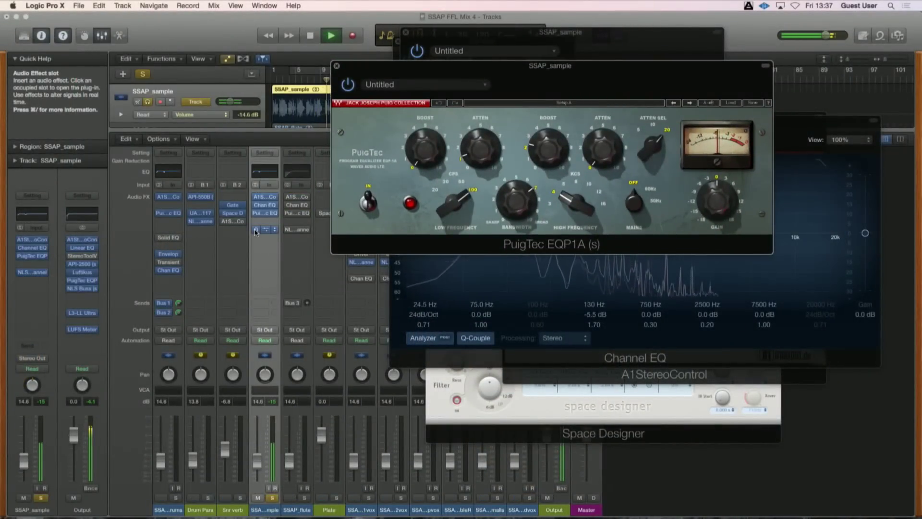
pyautogui.click(253, 197)
pyautogui.click(255, 199)
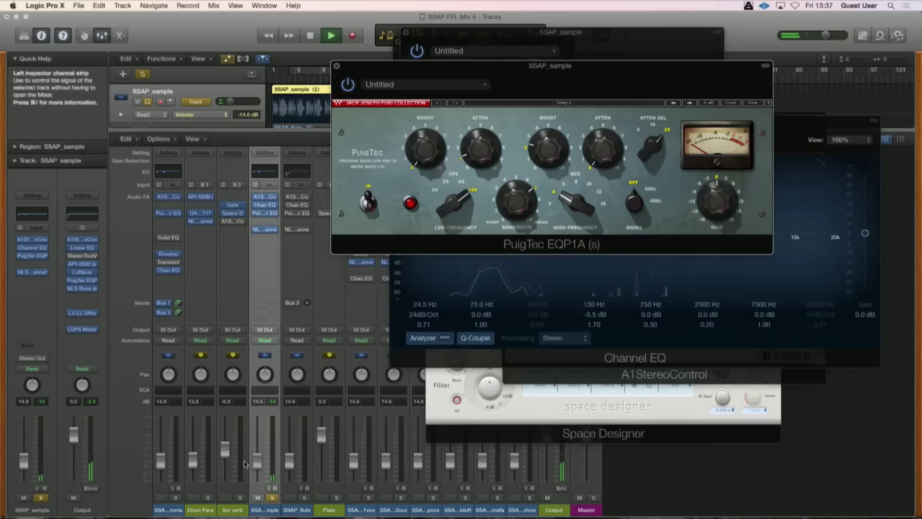
# Step: Return the playhead to the start of the project, unsolo SSAP_sample and play the full mix
pyautogui.click(310, 36)
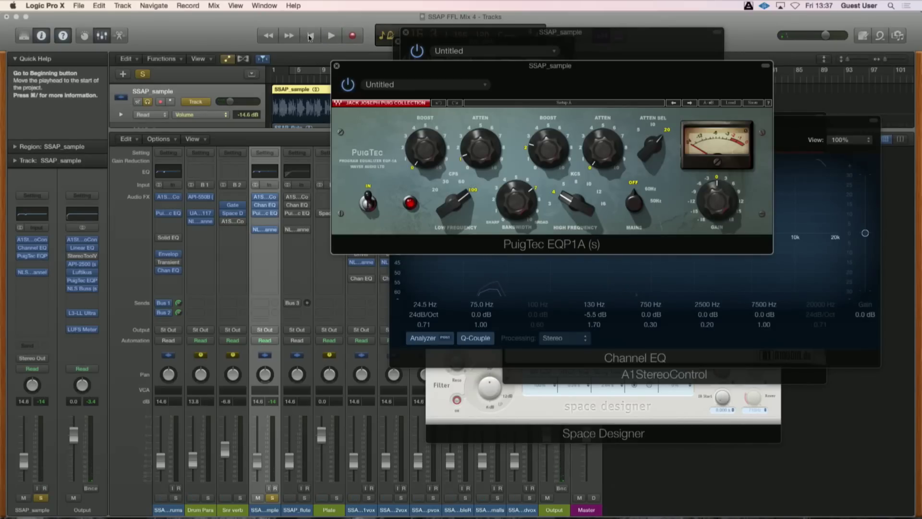
pyautogui.click(310, 36)
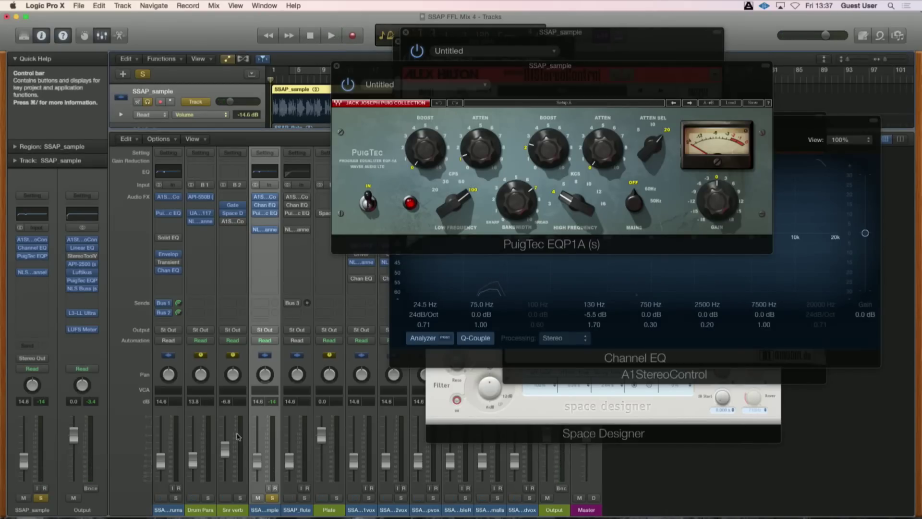
pyautogui.click(273, 498)
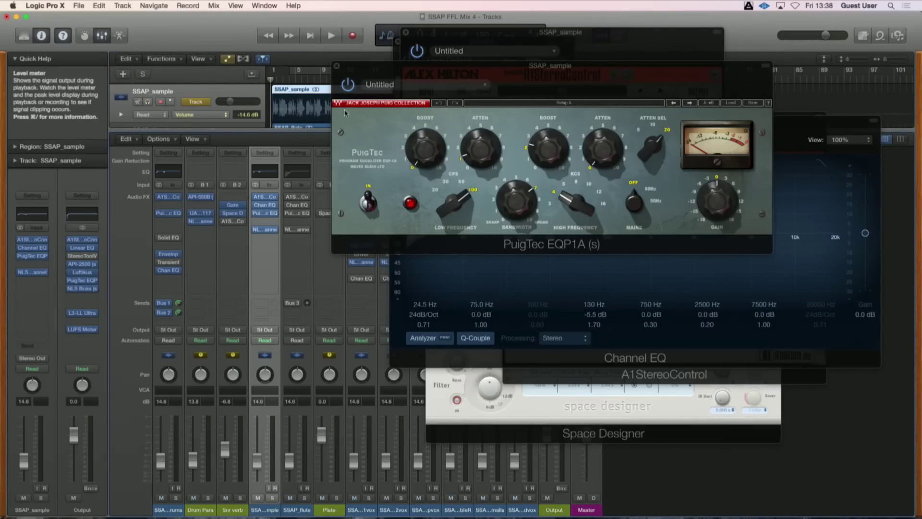
pyautogui.press('space')
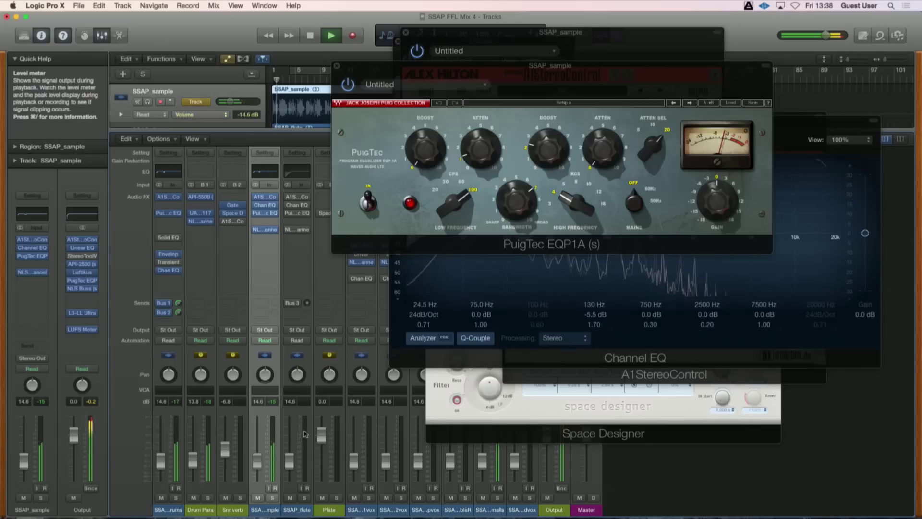